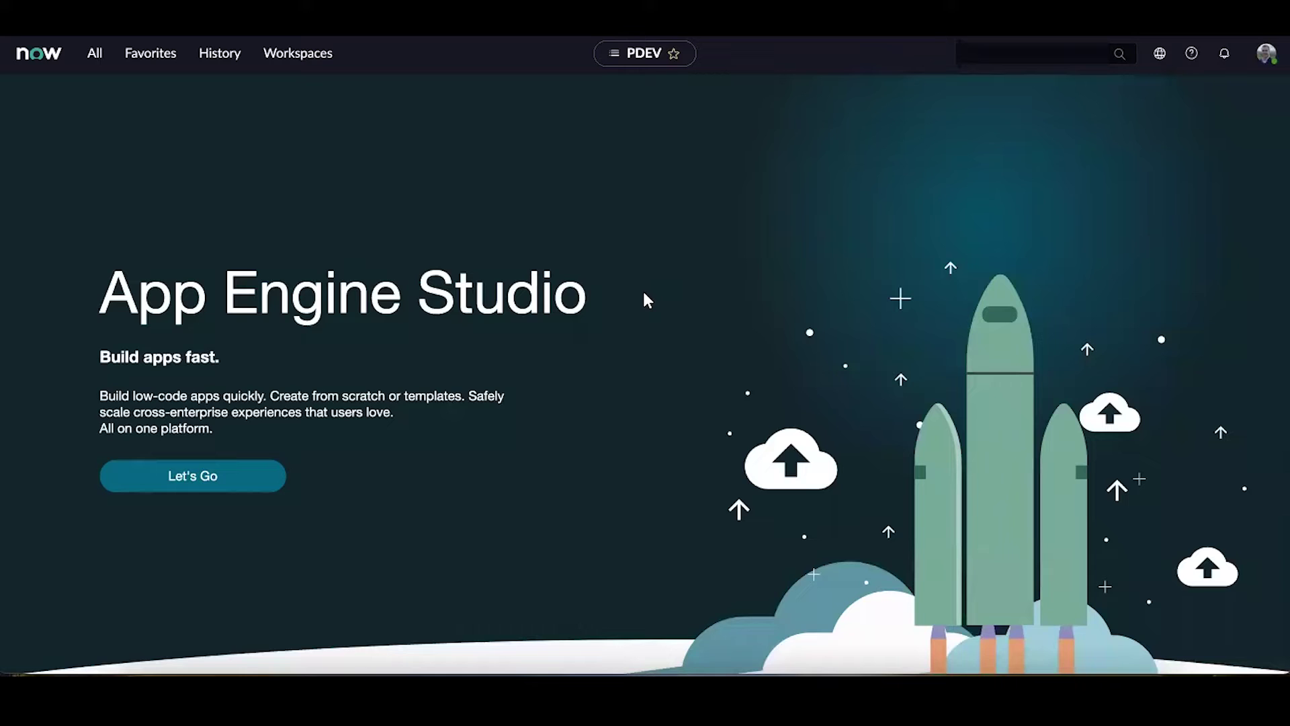
Show the workspace list from the Workspaces menu in the top navigation bar
{"action": "left_click", "coordinate": [298, 54]}
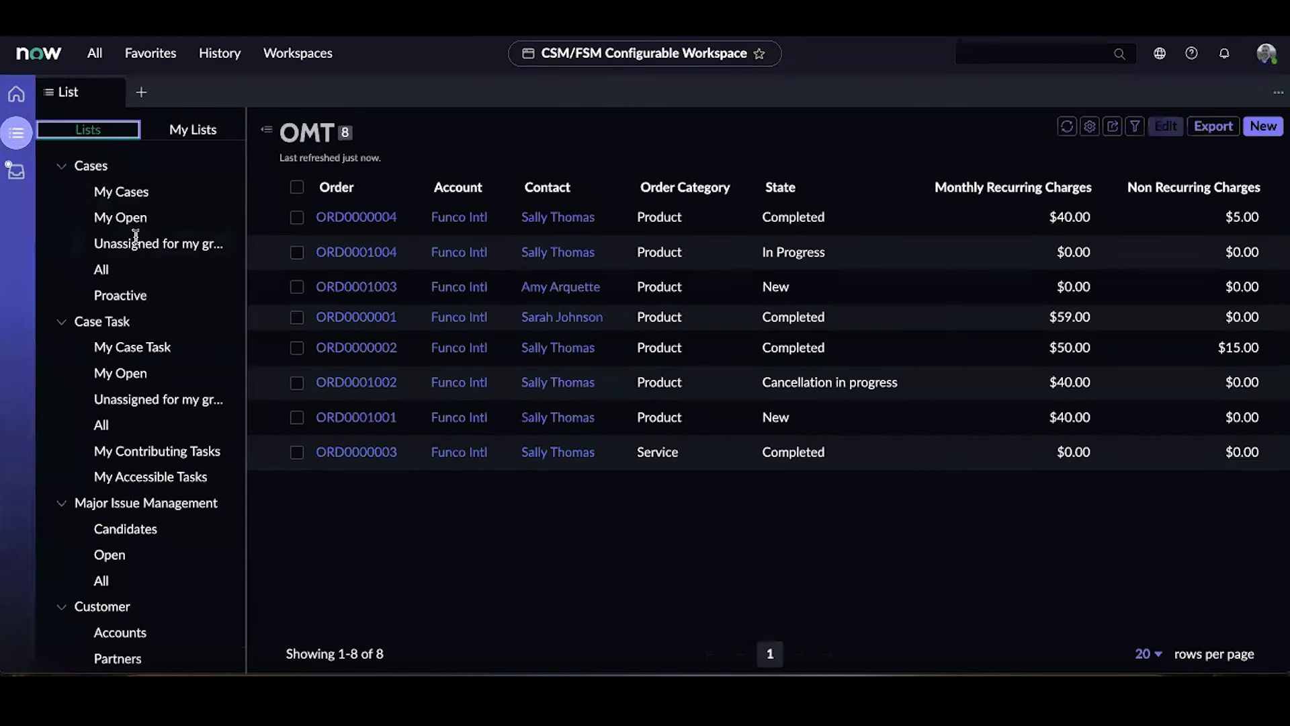
Open the All cases list in the CSM/FSM Configurable Workspace
{"action": "left_click", "coordinate": [127, 275]}
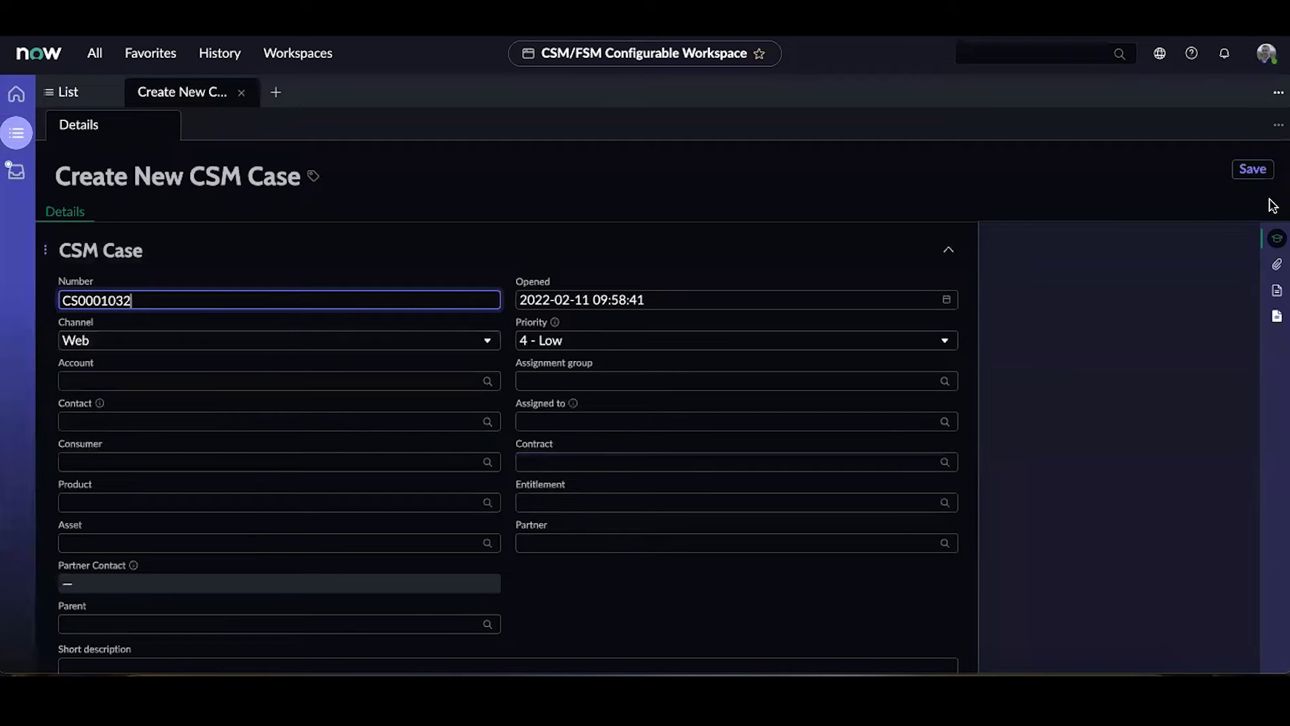
Save new case CS0001032 and place the cursor in its Account field
{"action": "left_click", "coordinate": [1253, 170]}
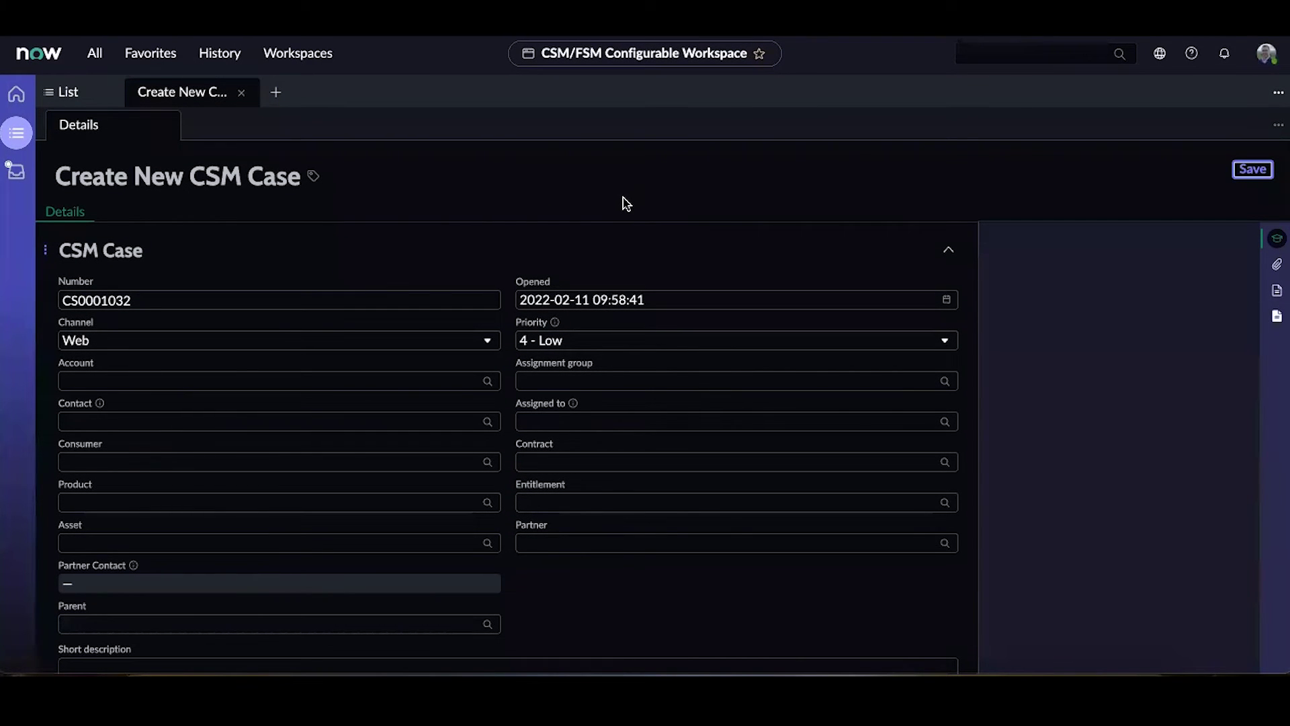
{"action": "left_click", "coordinate": [355, 380]}
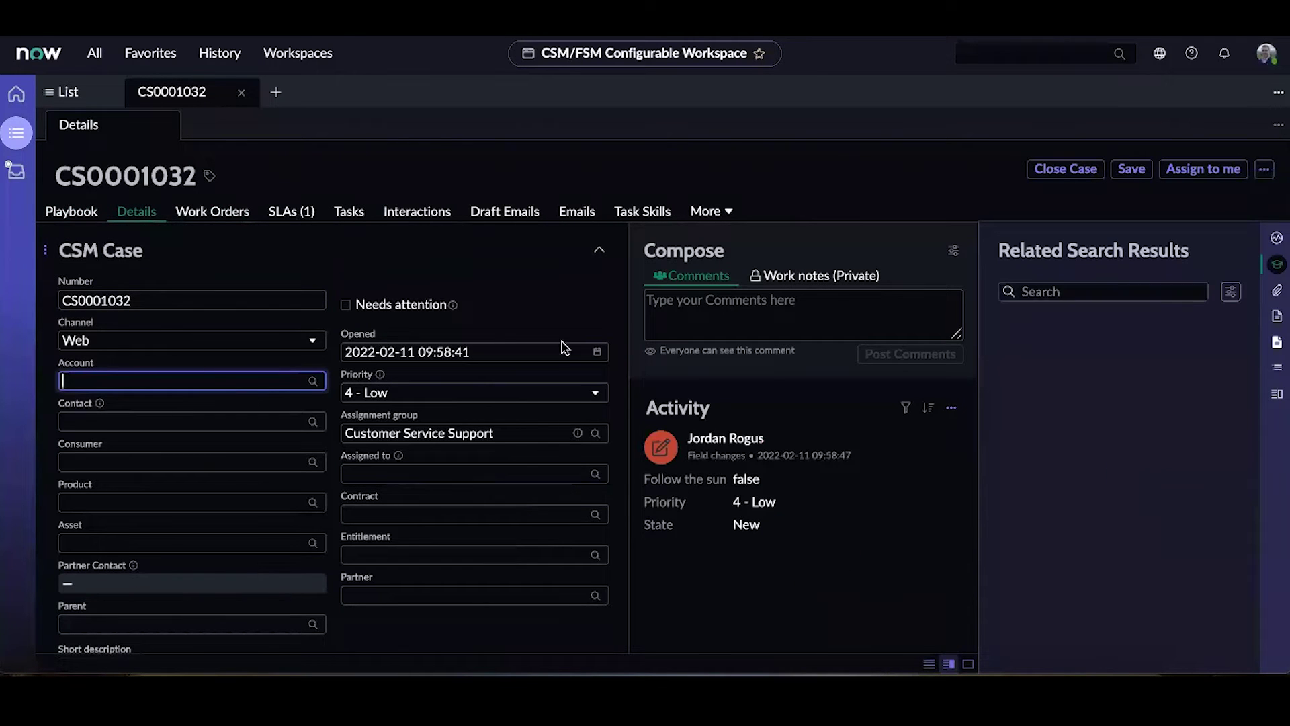
In the CSM Fulfillment playbook, review completed Assign Case, then open Data Validation's contact choices
{"action": "left_click", "coordinate": [79, 213]}
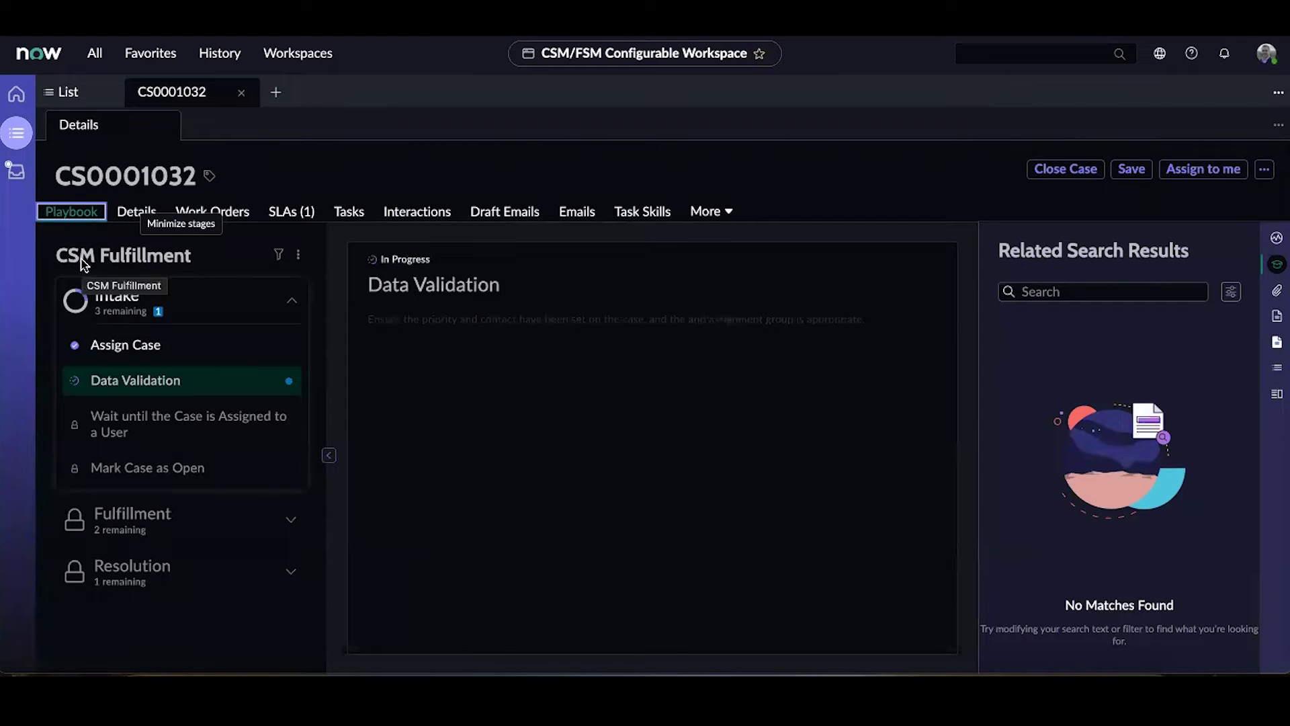
{"action": "left_click", "coordinate": [292, 306]}
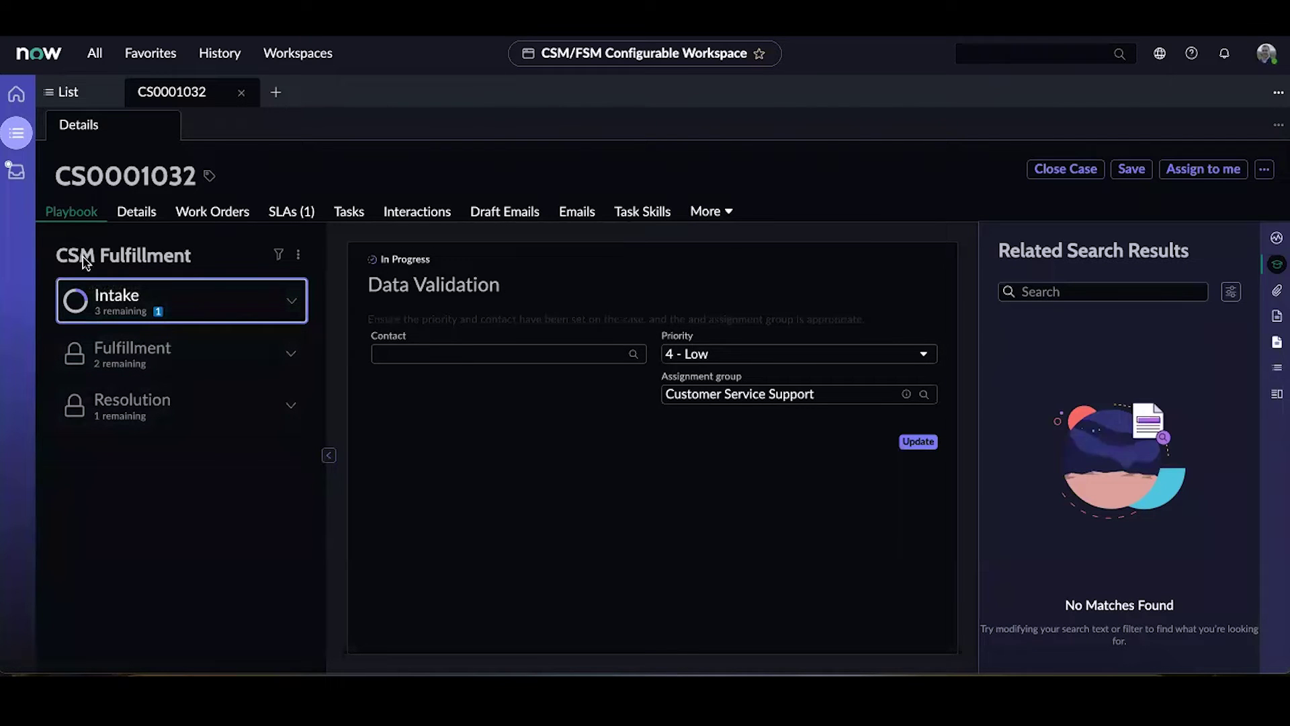
{"action": "left_click", "coordinate": [292, 302]}
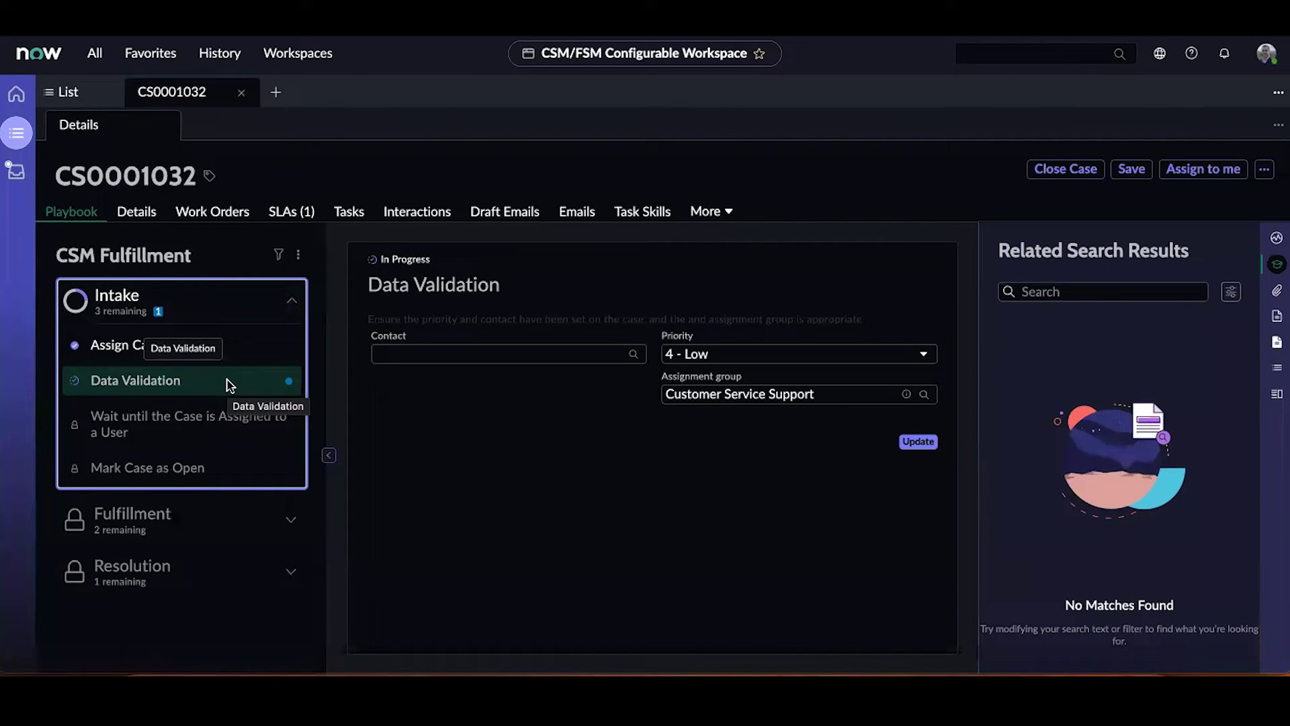
{"action": "left_click", "coordinate": [123, 343]}
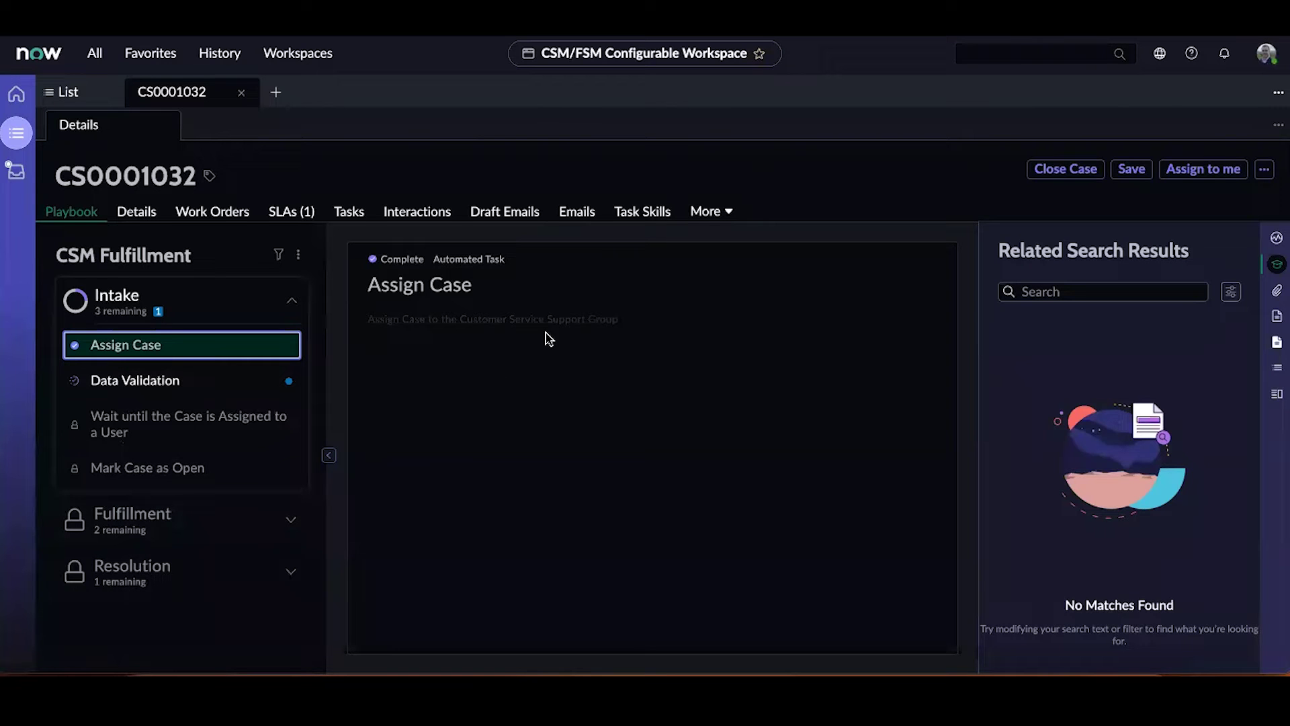
{"action": "left_click", "coordinate": [188, 382]}
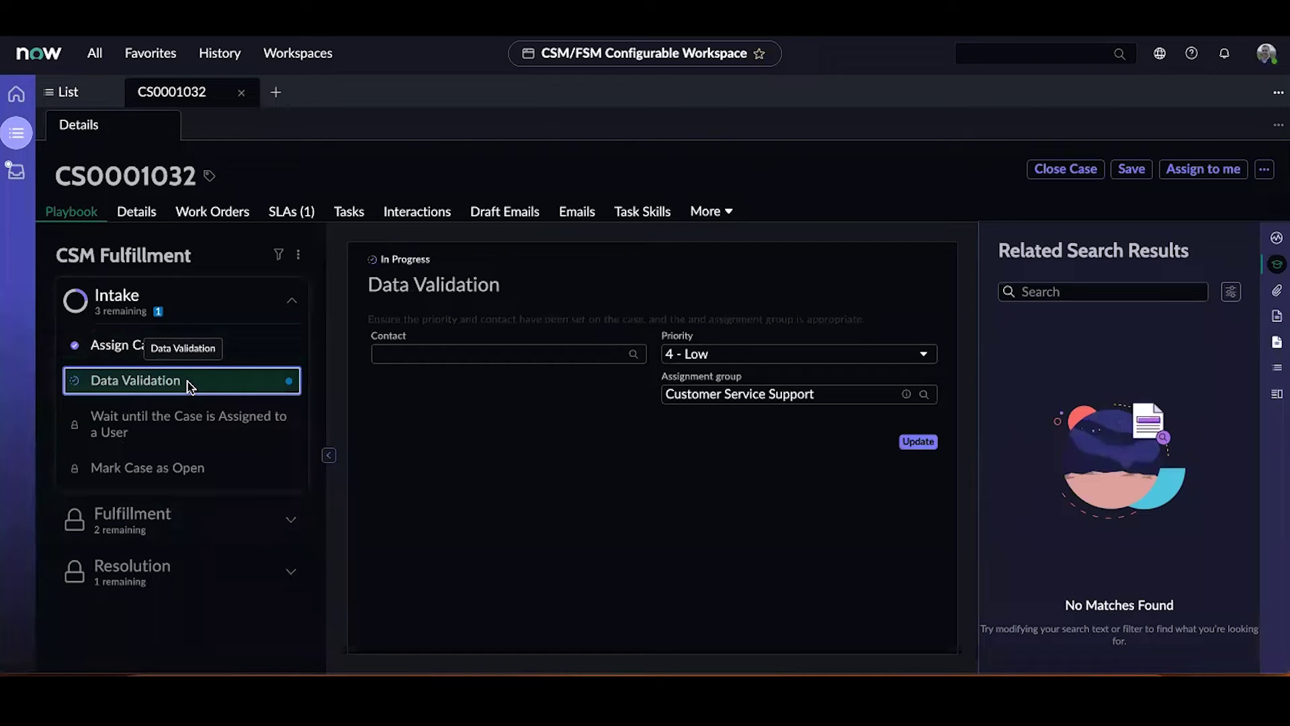
{"action": "left_click", "coordinate": [564, 354]}
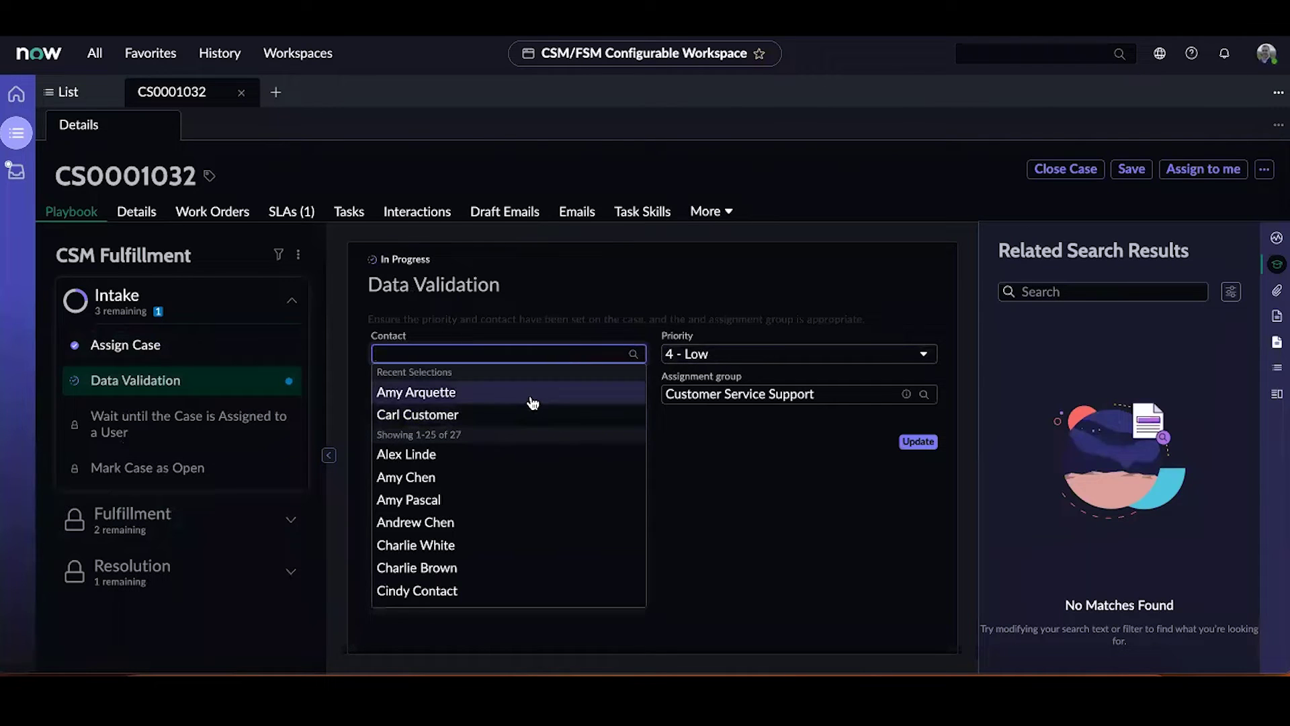
Submit Data Validation with a contact and 2 - High priority, then view the case details
{"action": "left_click", "coordinate": [533, 396]}
{"action": "left_click", "coordinate": [760, 354]}
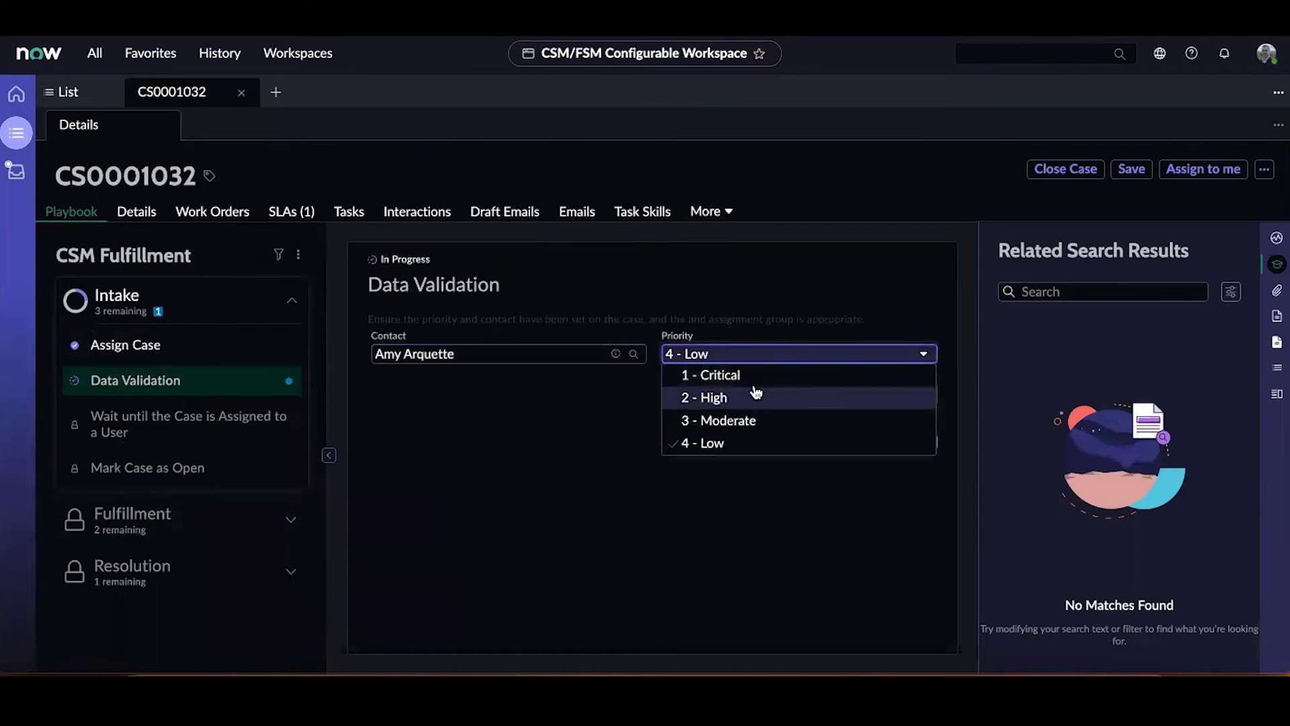
{"action": "left_click", "coordinate": [756, 396]}
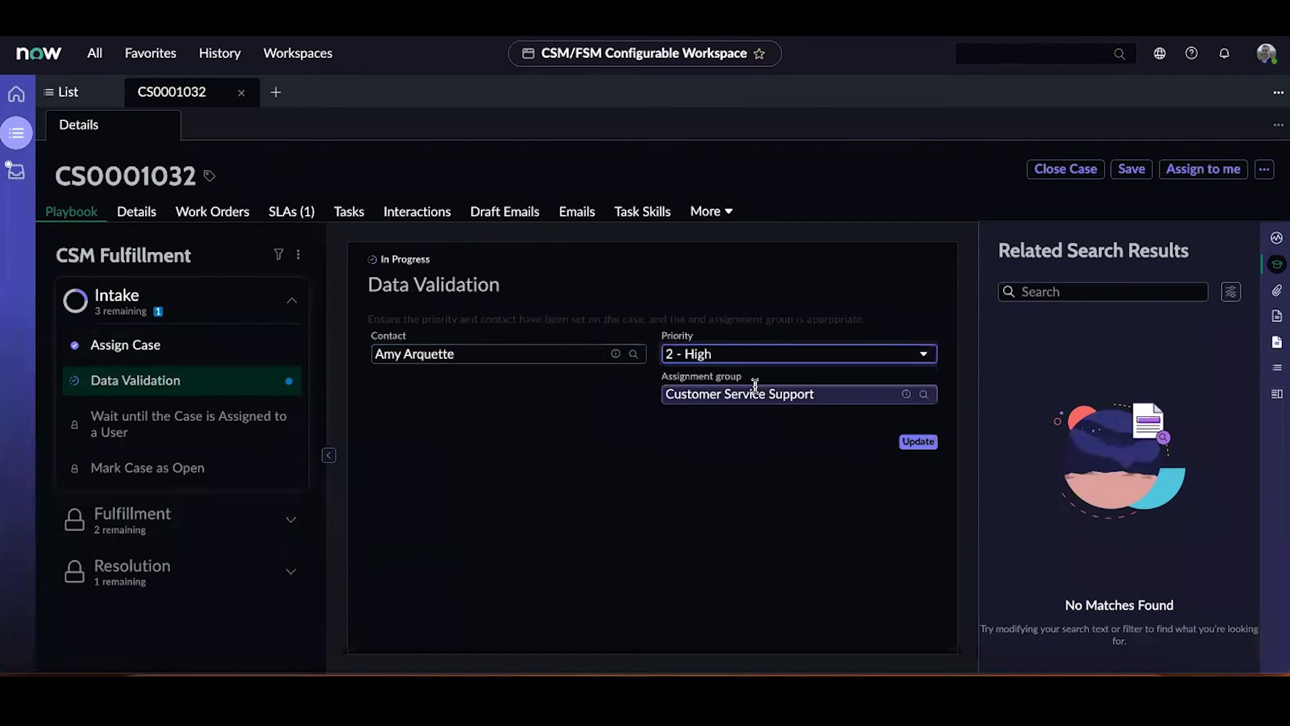
{"action": "left_click", "coordinate": [918, 442]}
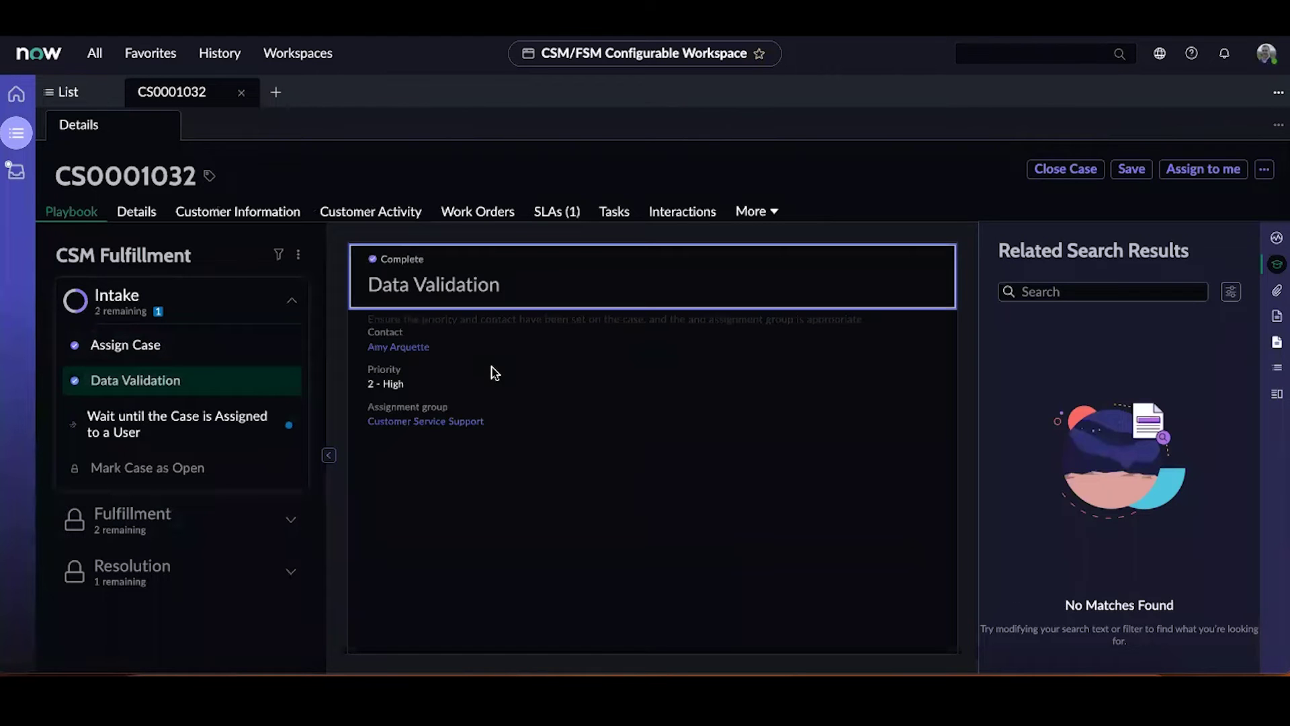
{"action": "left_click", "coordinate": [198, 415]}
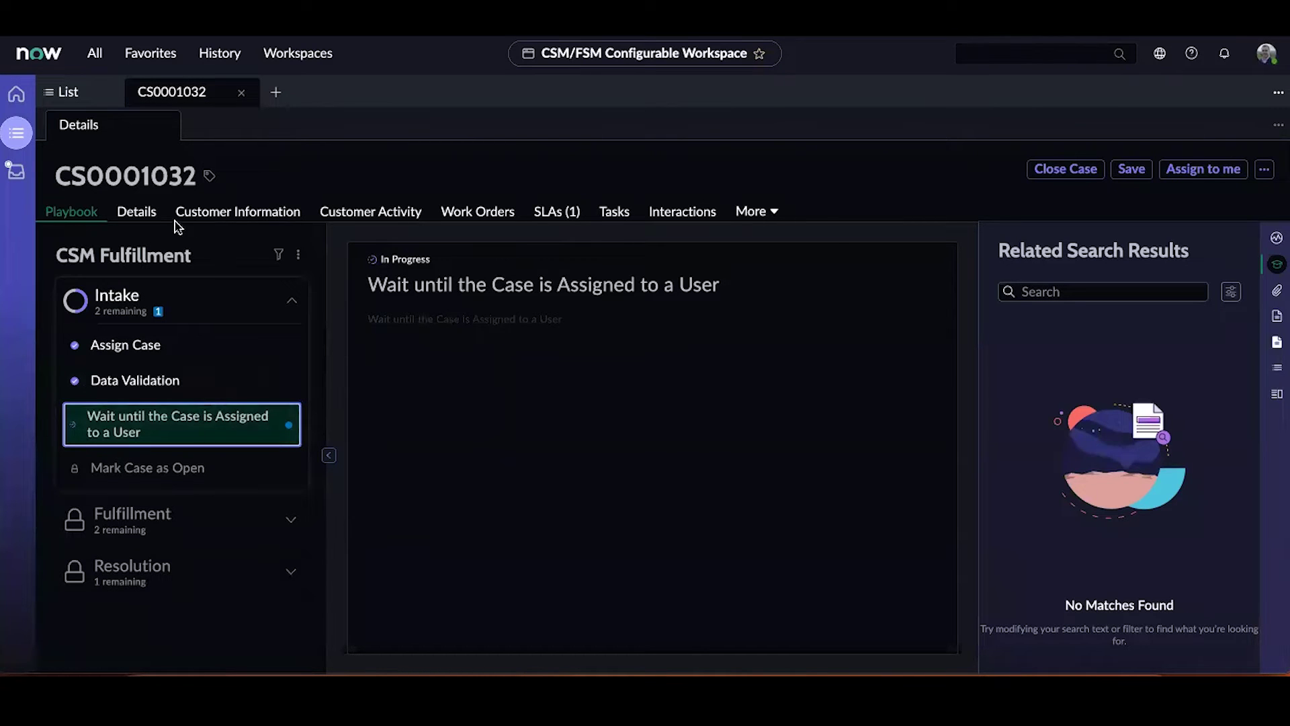
{"action": "left_click", "coordinate": [135, 212]}
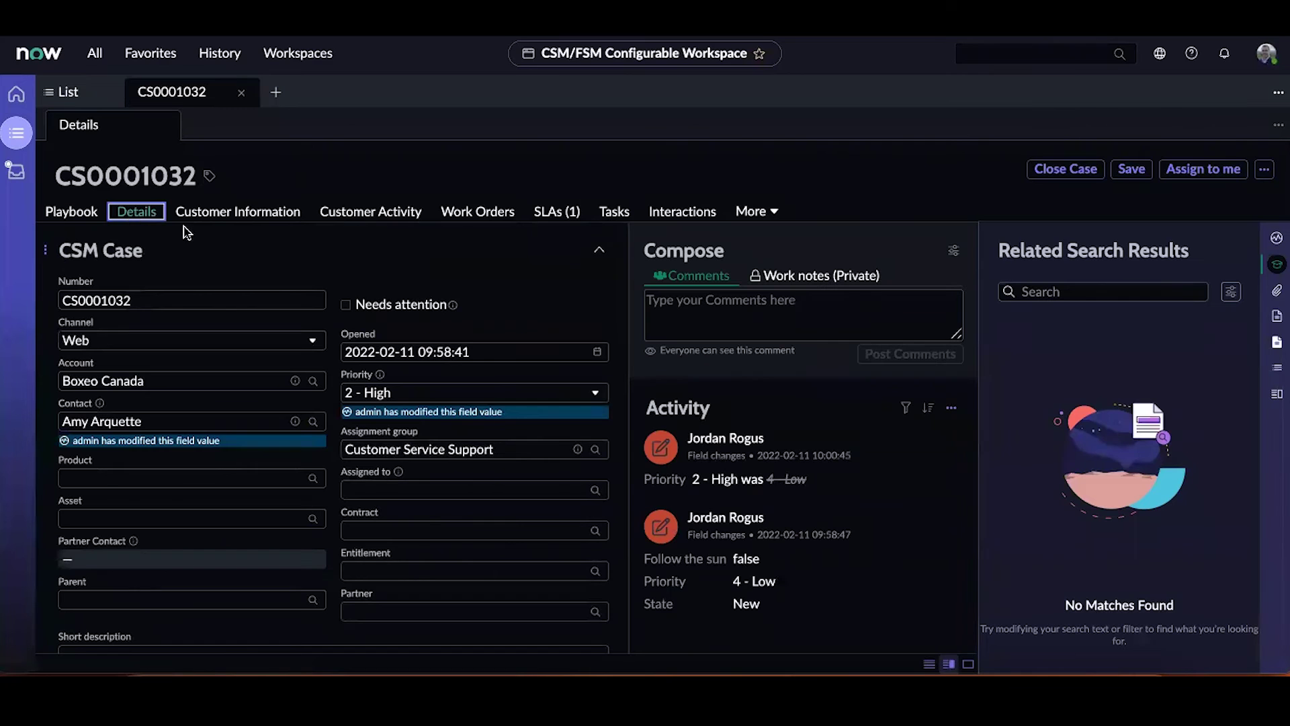
Assign CS0001032 to yourself and confirm Mark Case as Open completes Intake
{"action": "left_click", "coordinate": [1196, 172]}
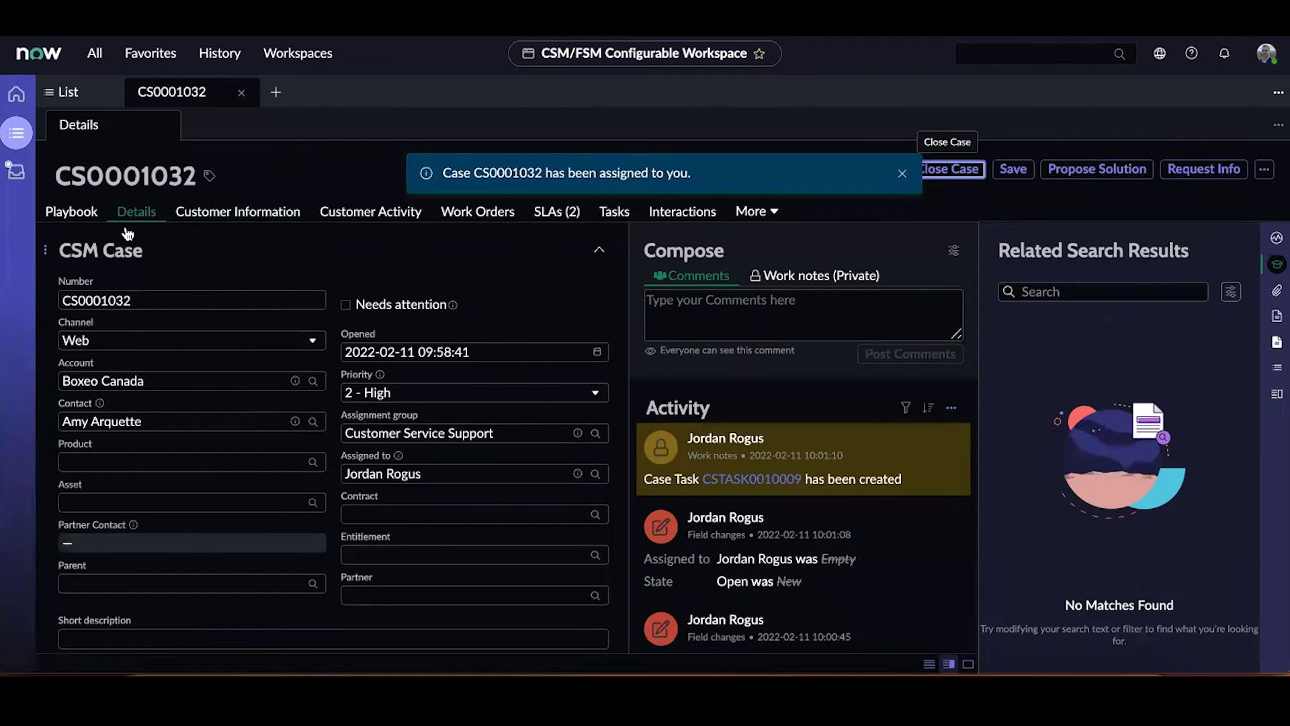
{"action": "left_click", "coordinate": [80, 212]}
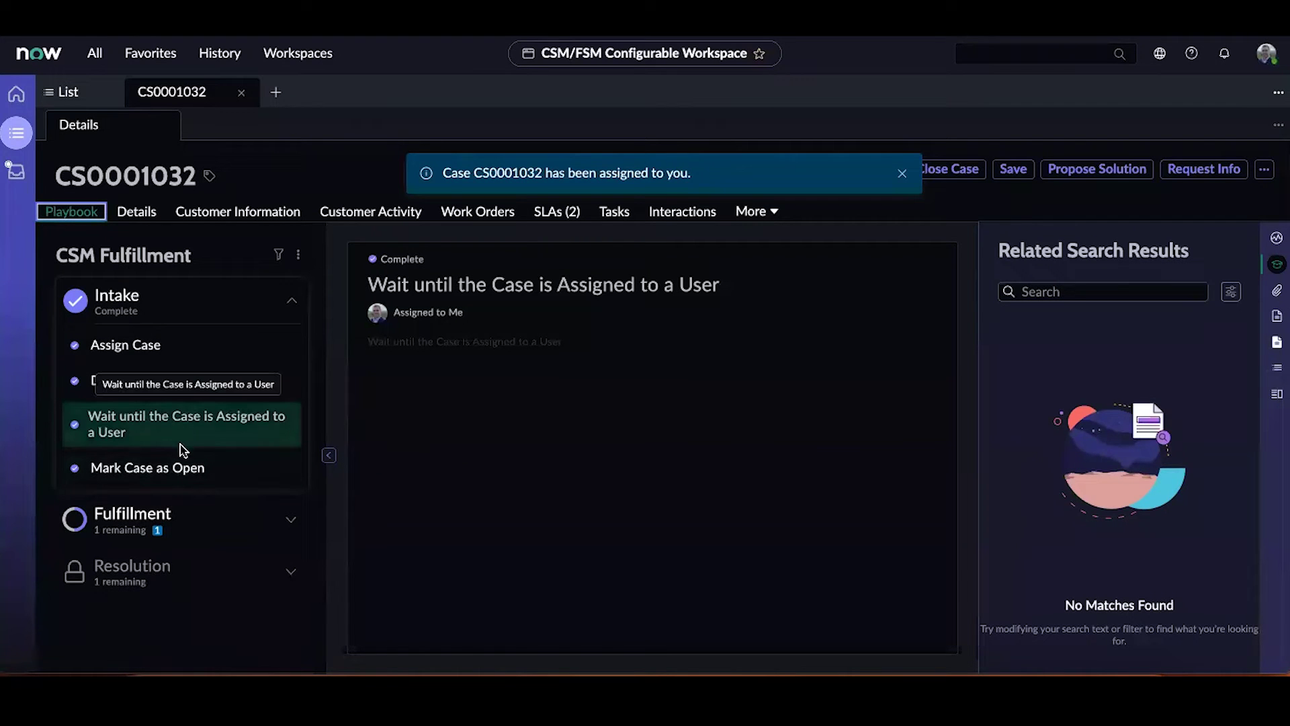
{"action": "left_click", "coordinate": [192, 466]}
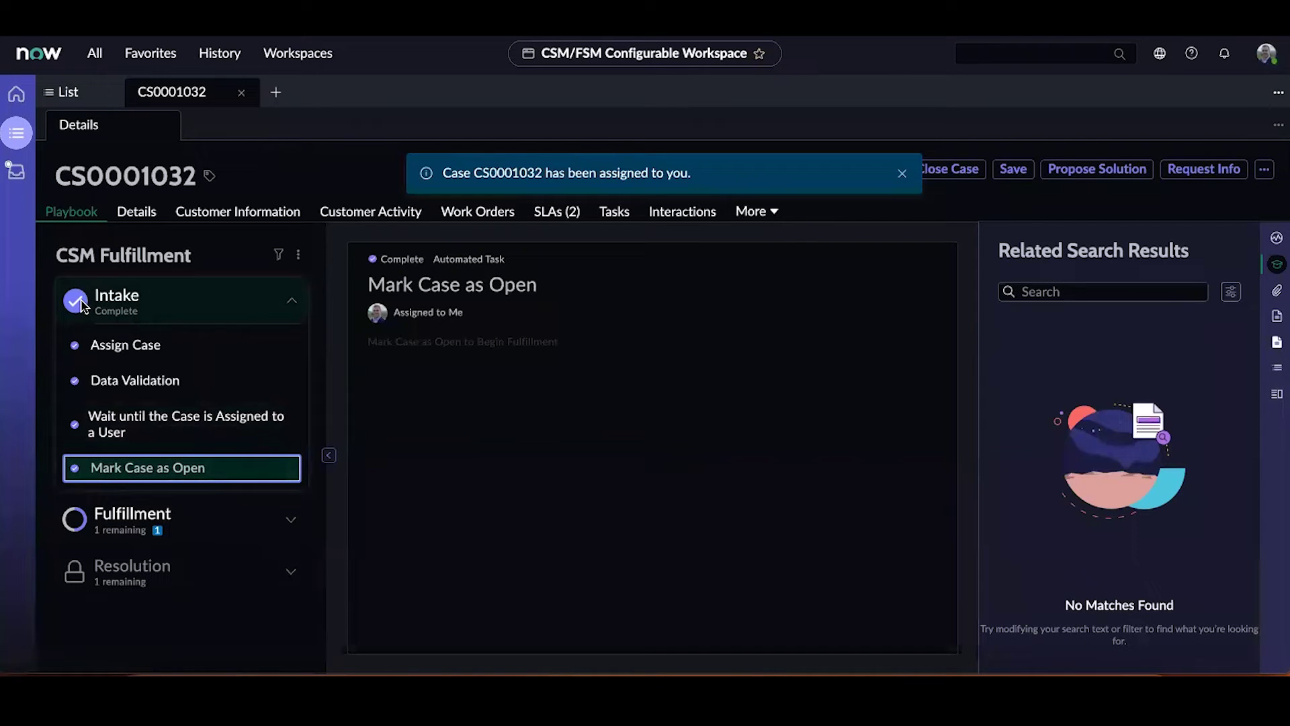
Collapse Intake, expand Fulfillment, and open Wait For Completion of Fulfillment Task
{"action": "left_click", "coordinate": [295, 301]}
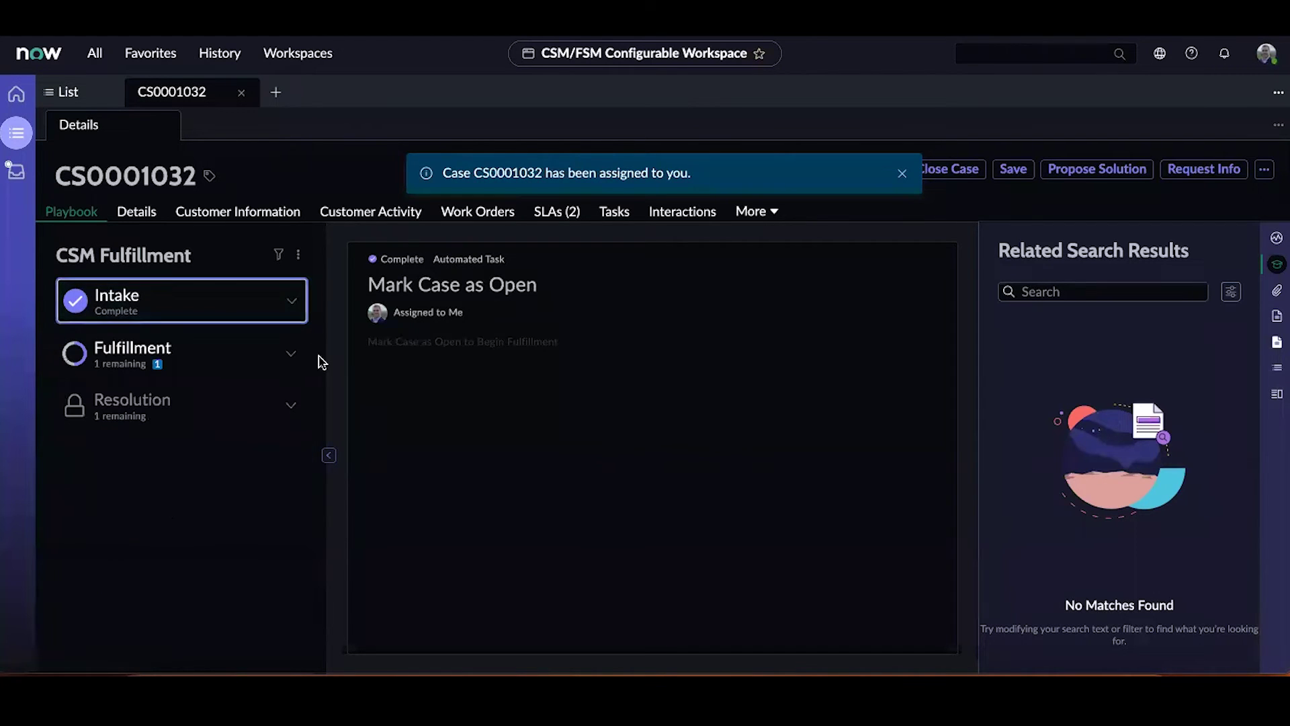
{"action": "left_click", "coordinate": [293, 356]}
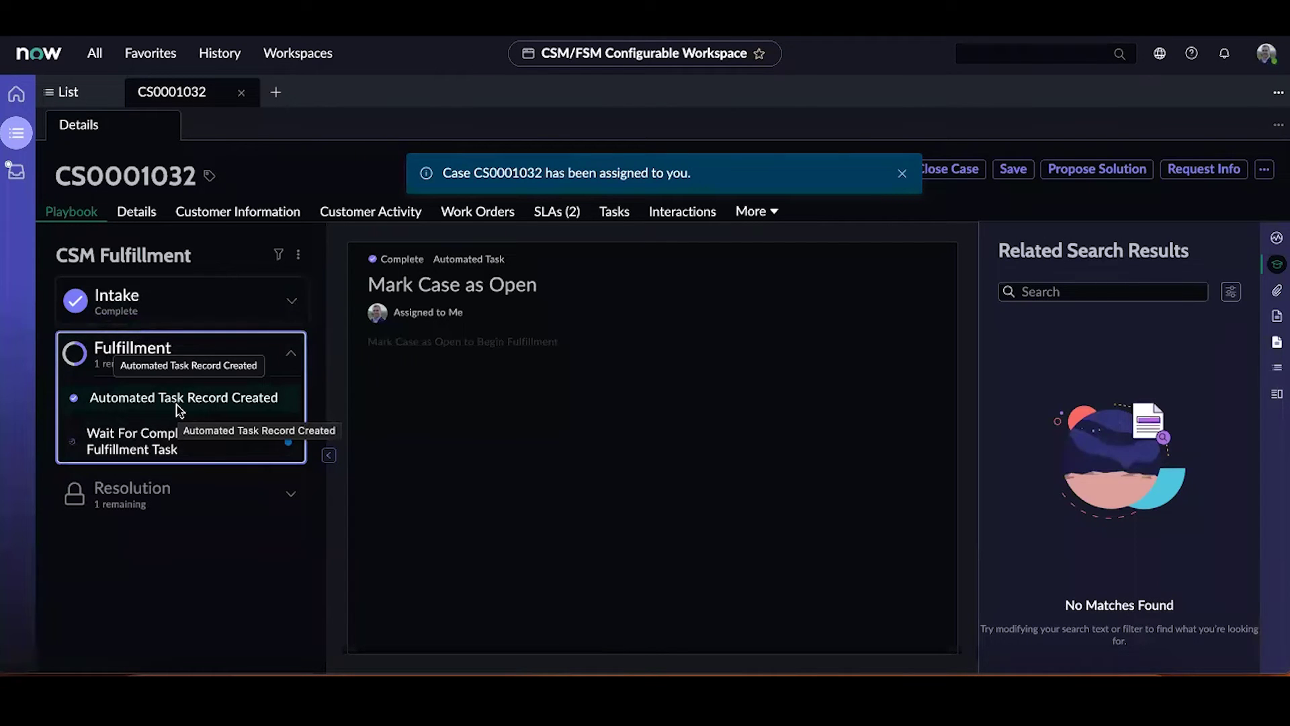
{"action": "left_click", "coordinate": [181, 435]}
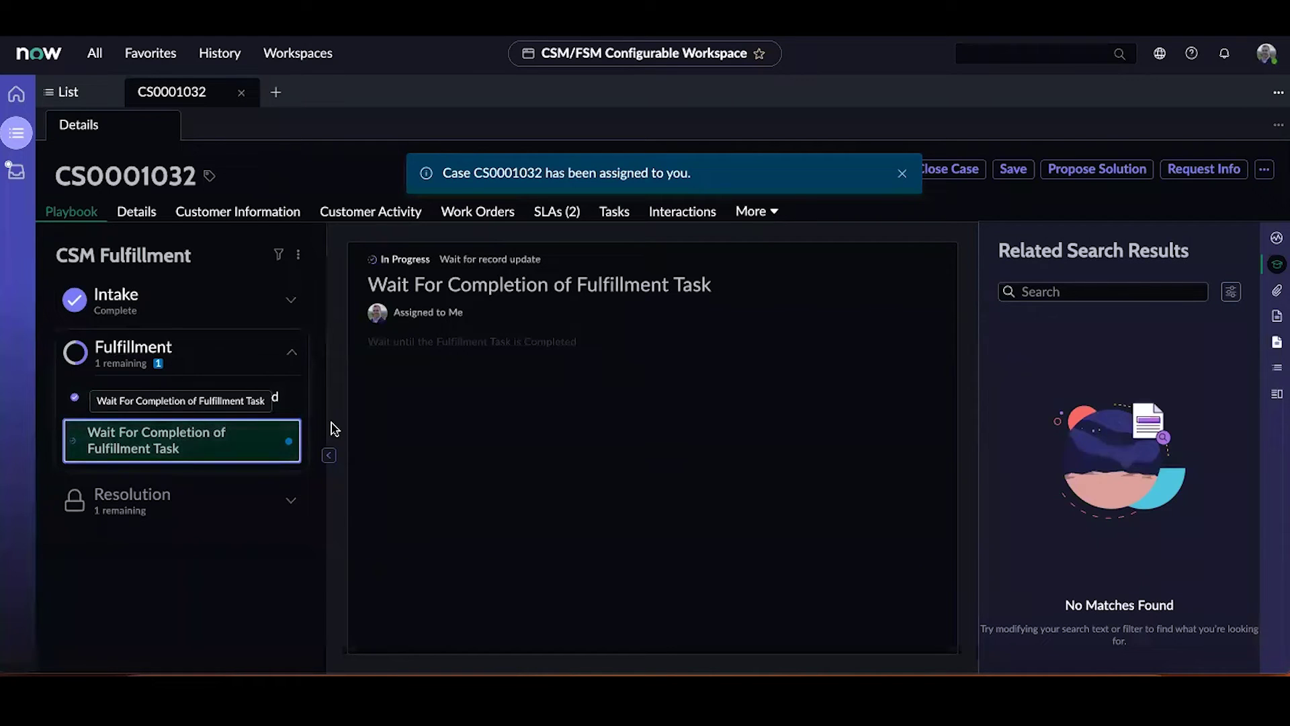
{"action": "left_click", "coordinate": [900, 177]}
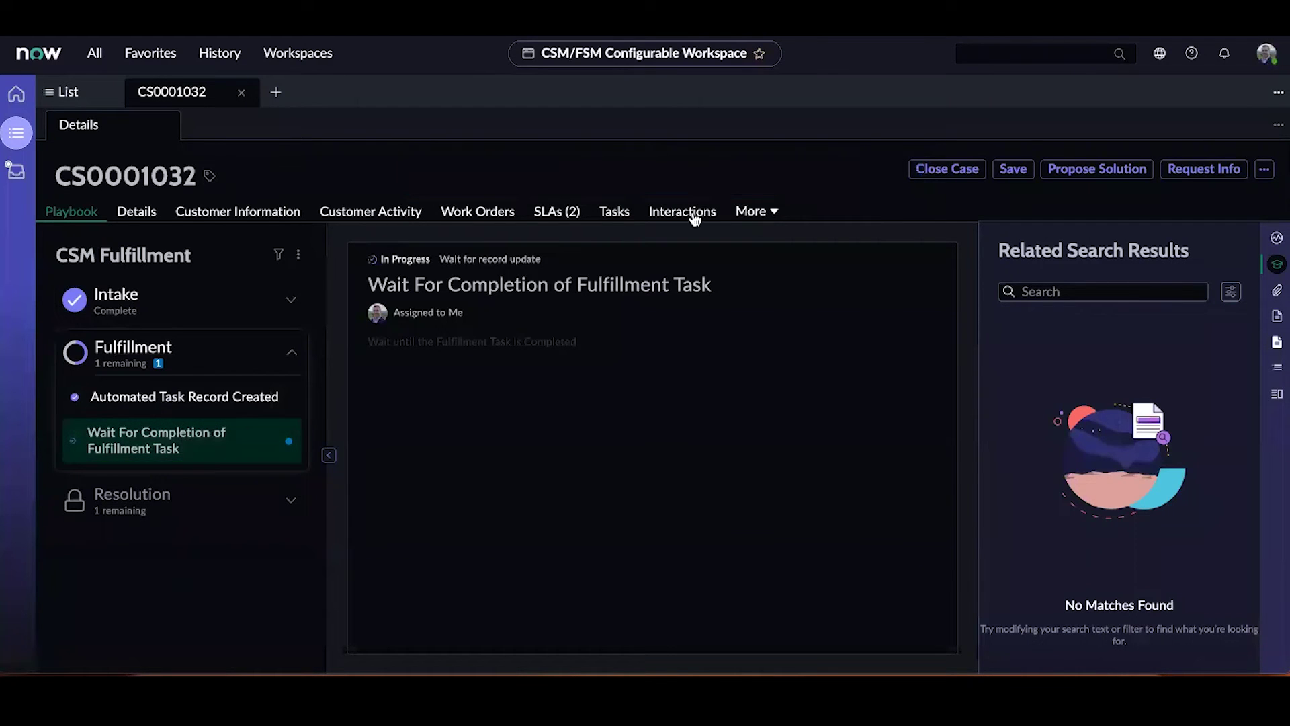
Set Fulfillment task CSTASK0010009 to Closed, save it, and return to the case
{"action": "left_click", "coordinate": [608, 215]}
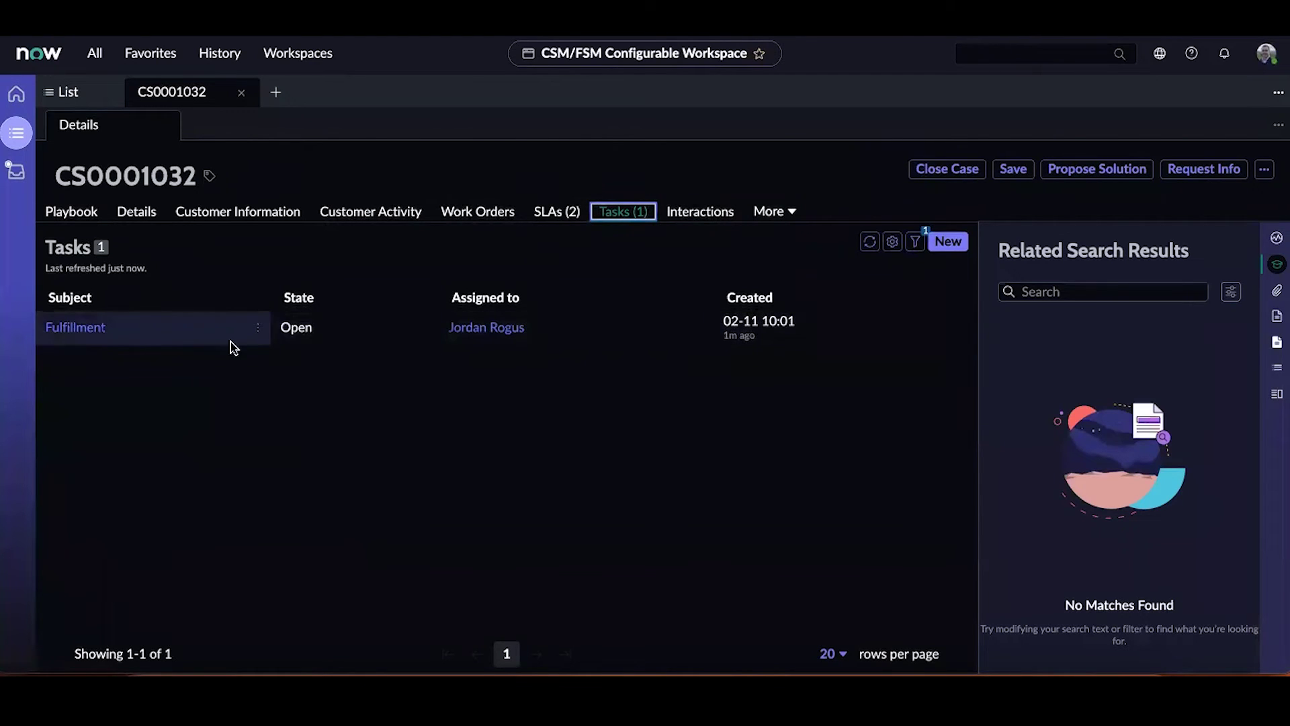
{"action": "left_click", "coordinate": [99, 333]}
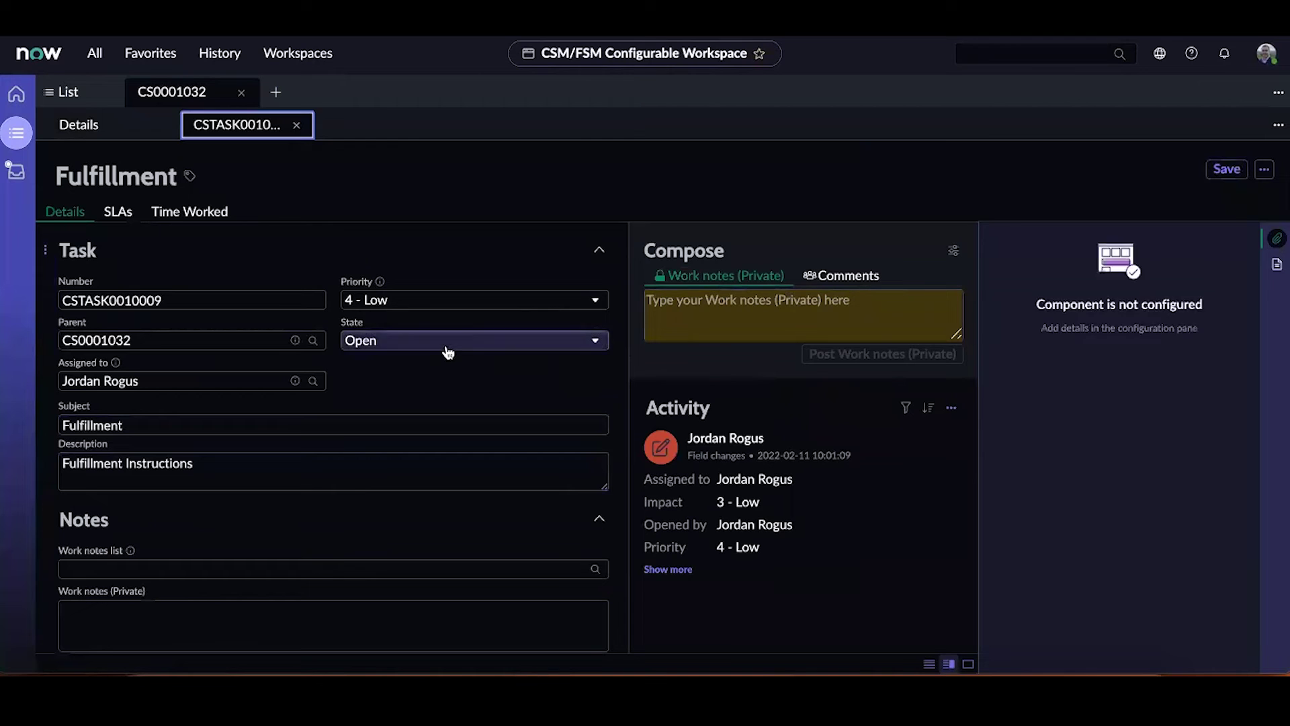
{"action": "left_click", "coordinate": [447, 341]}
{"action": "left_click", "coordinate": [441, 383]}
{"action": "left_click", "coordinate": [1222, 169]}
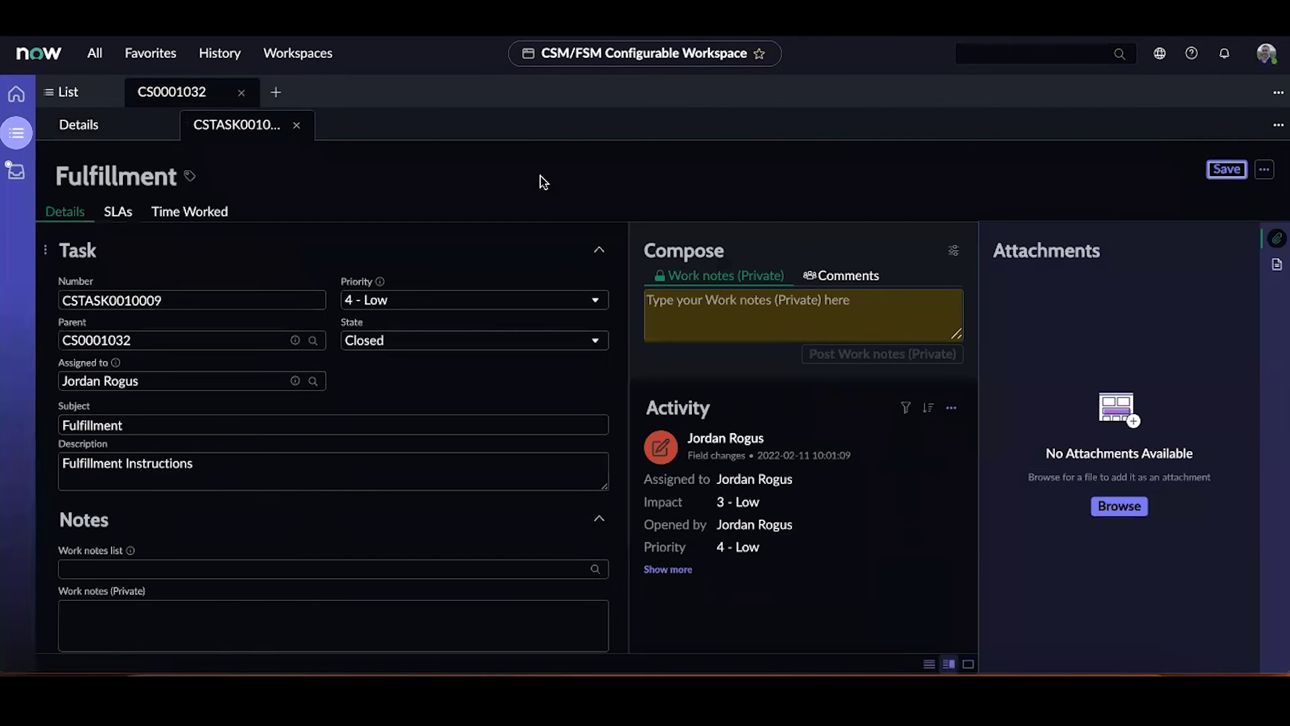
{"action": "left_click", "coordinate": [296, 126]}
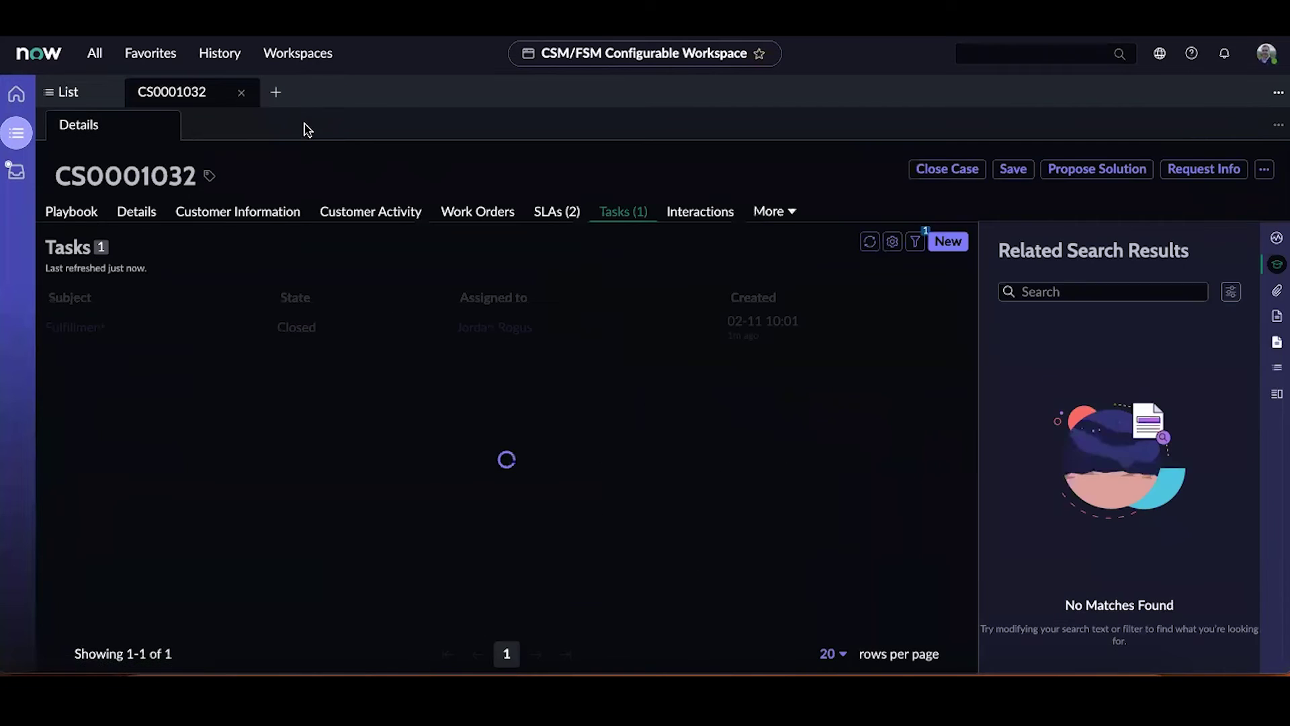
{"action": "left_click", "coordinate": [88, 207]}
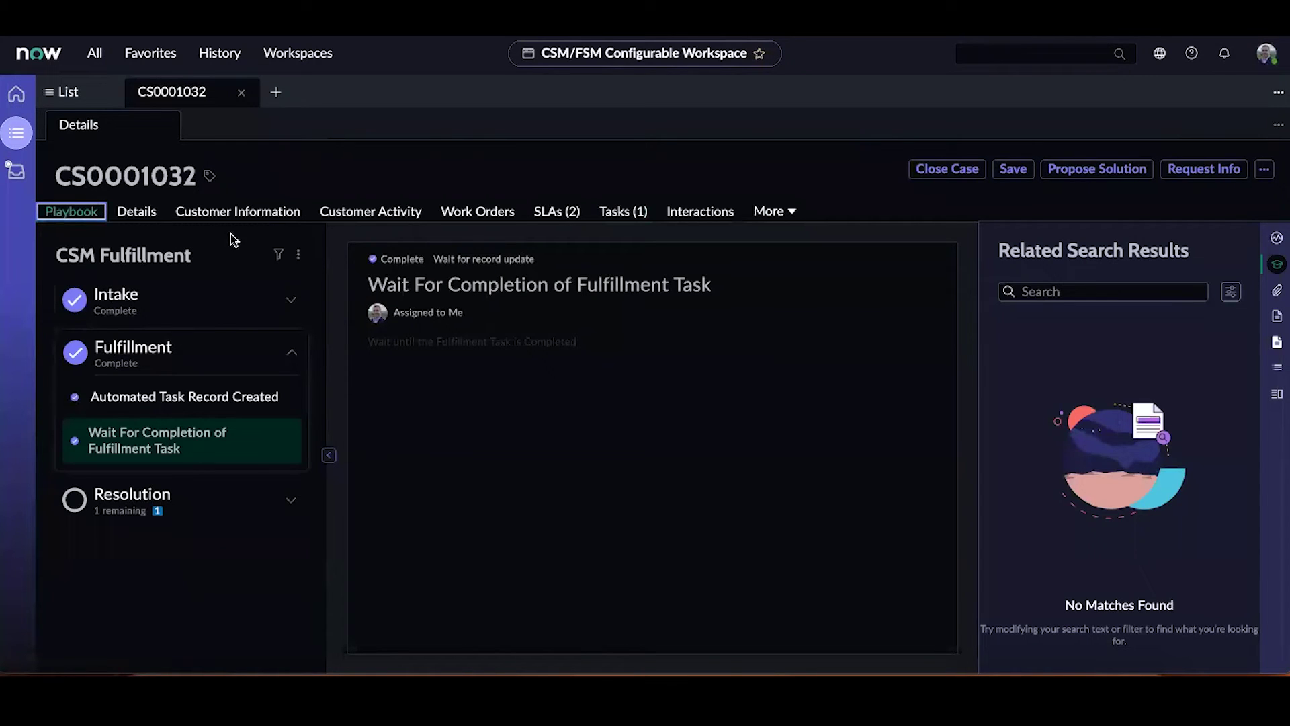
Collapse the completed Fulfillment stage in the CSM Fulfillment playbook
{"action": "left_click", "coordinate": [288, 351]}
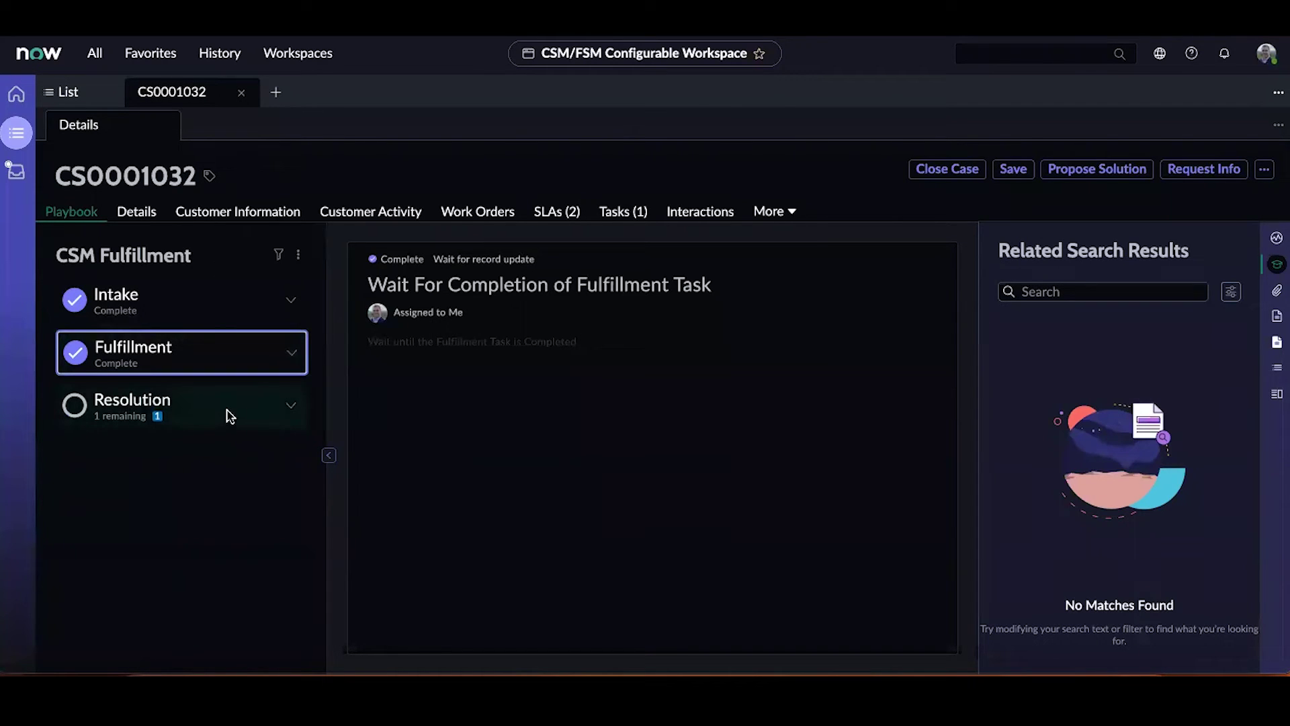
Try the Complete, In progress and Me playbook card filters, then clear them
{"action": "left_click", "coordinate": [278, 256]}
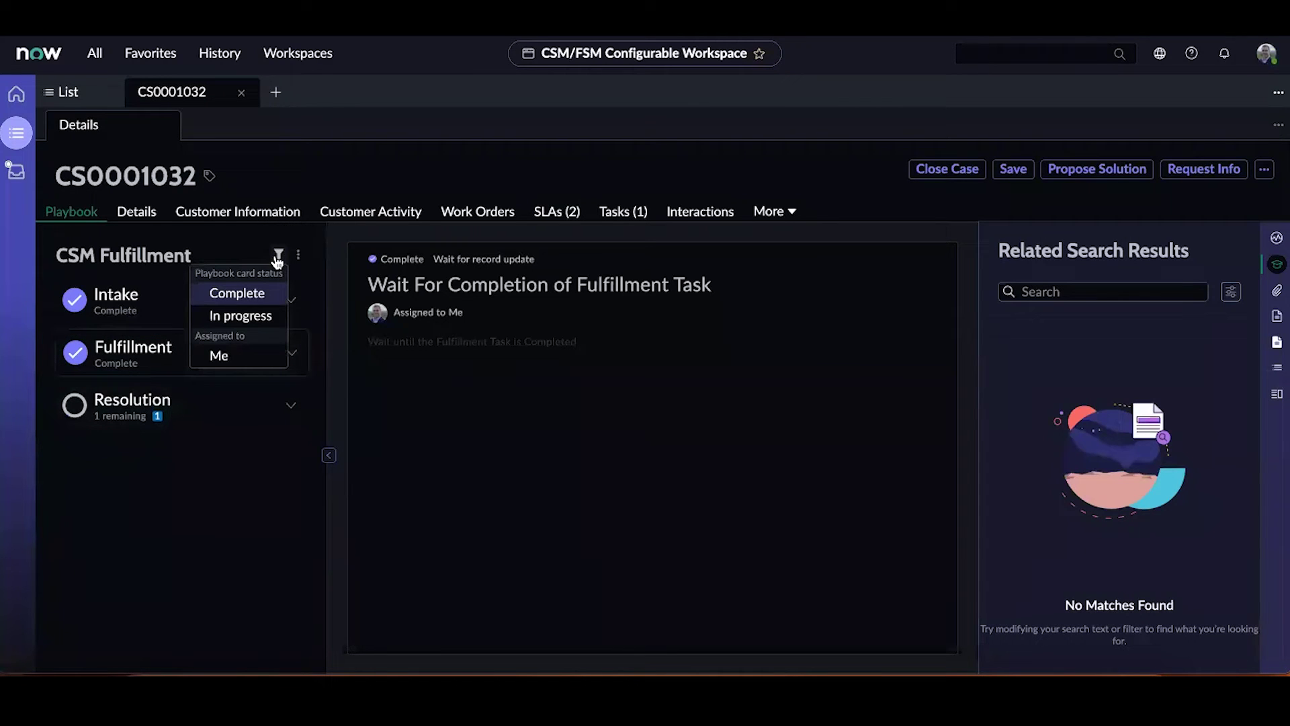
{"action": "left_click", "coordinate": [254, 302]}
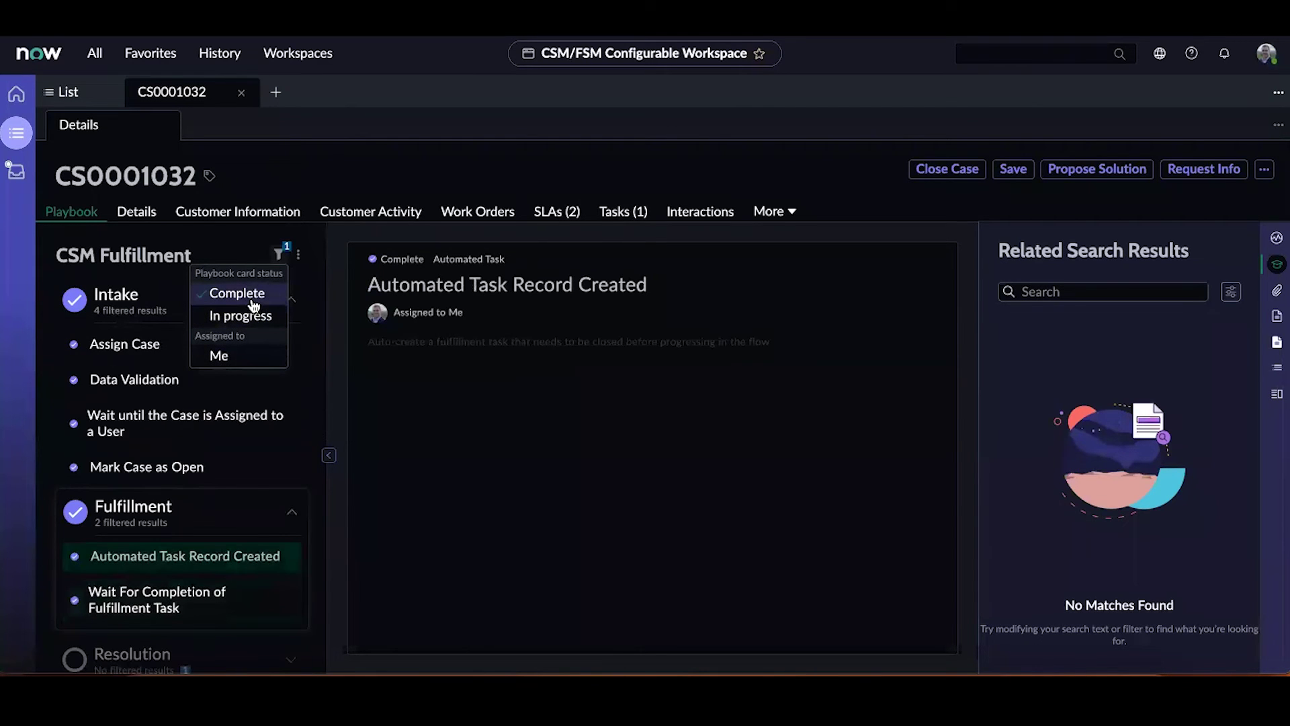
{"action": "left_click", "coordinate": [254, 316]}
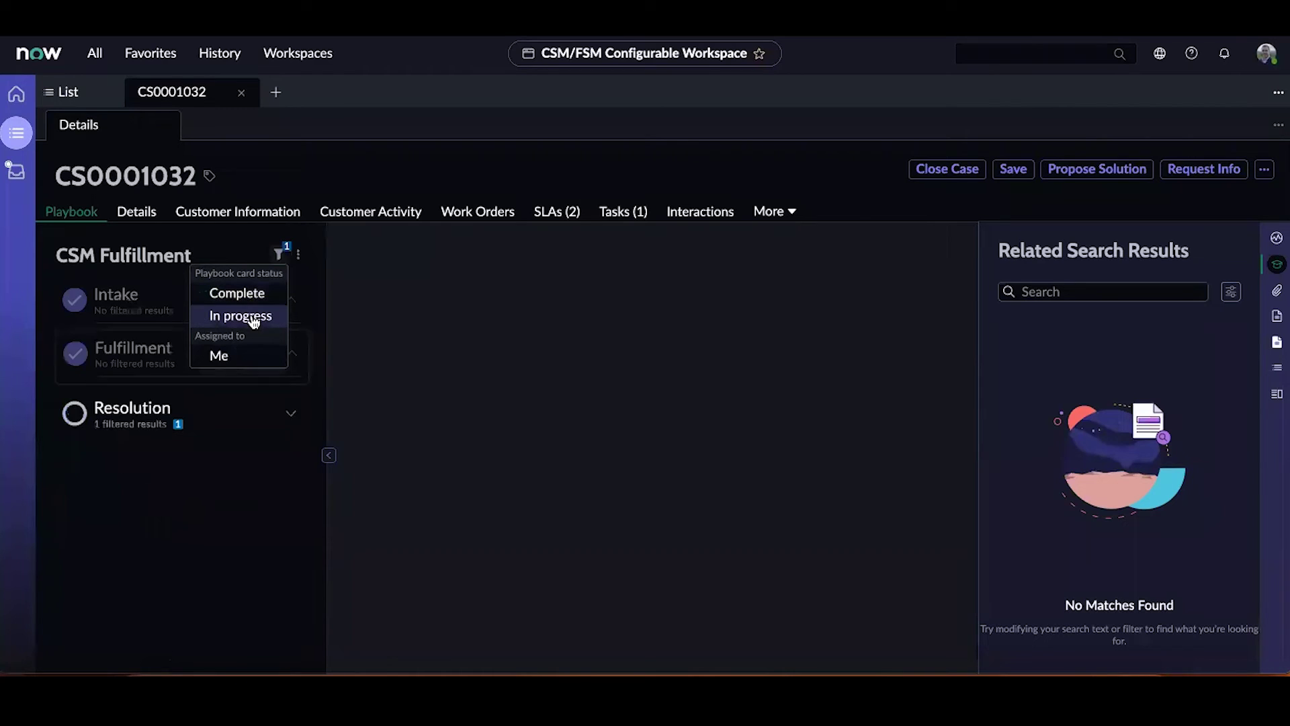
{"action": "left_click", "coordinate": [254, 319]}
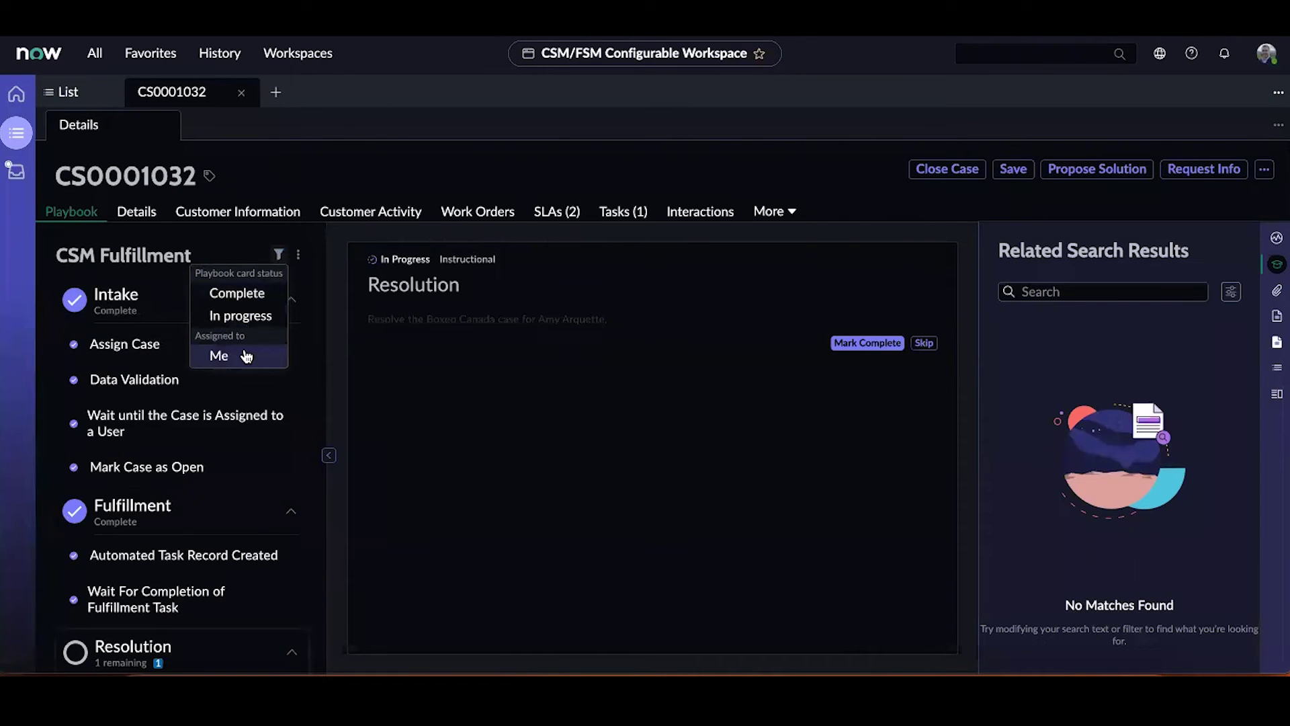
{"action": "left_click", "coordinate": [247, 356]}
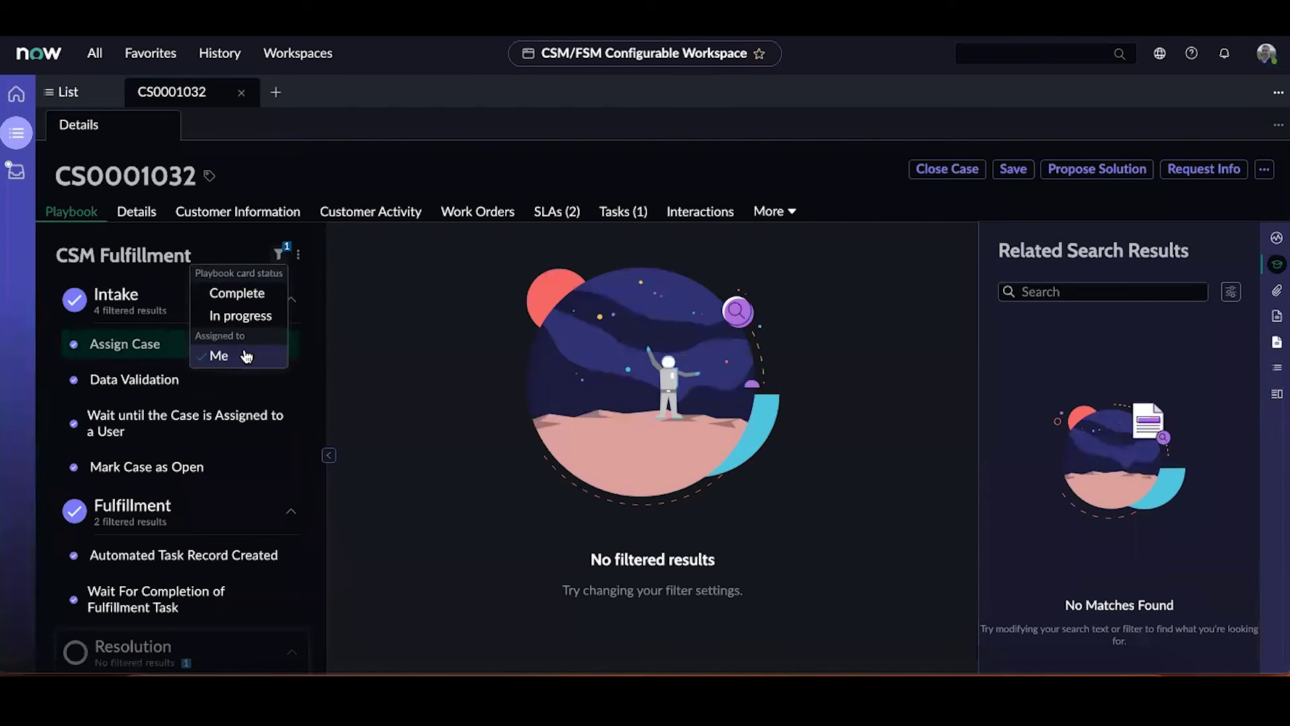
{"action": "left_click", "coordinate": [247, 356]}
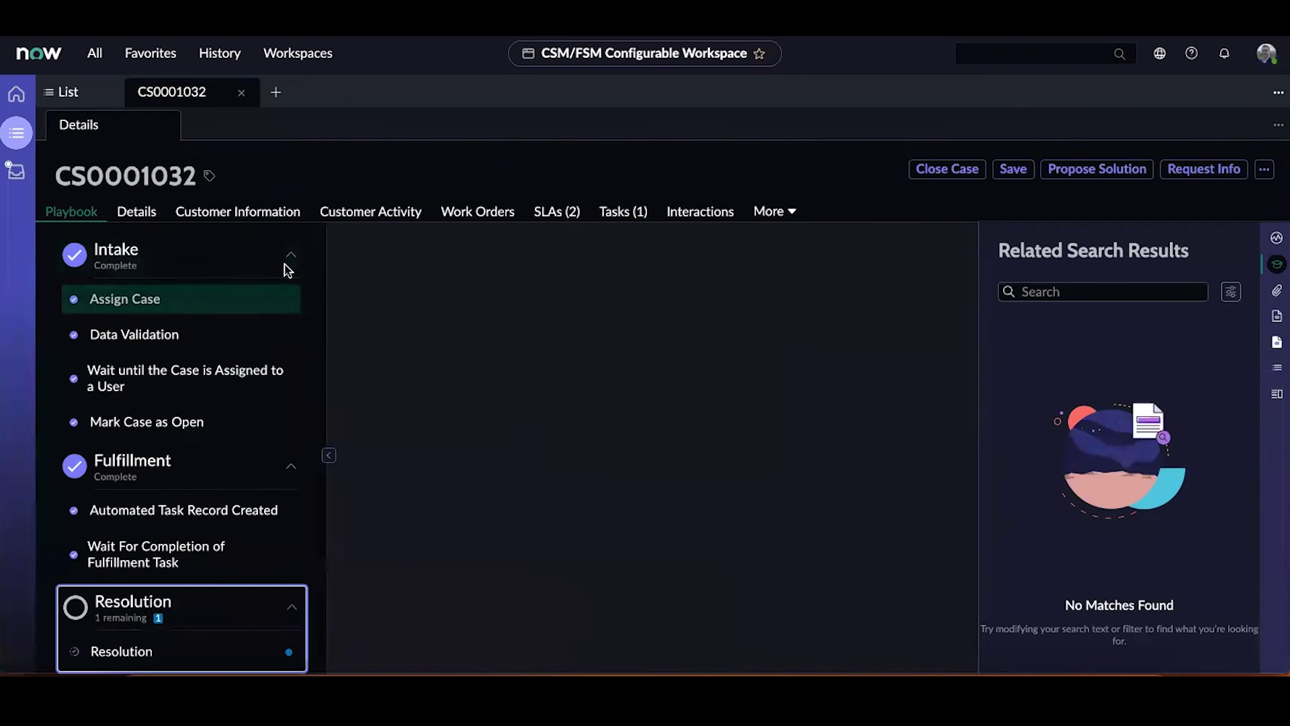
Collapse the Intake and Fulfillment stages and expand Resolution to show its task
{"action": "left_click", "coordinate": [289, 259]}
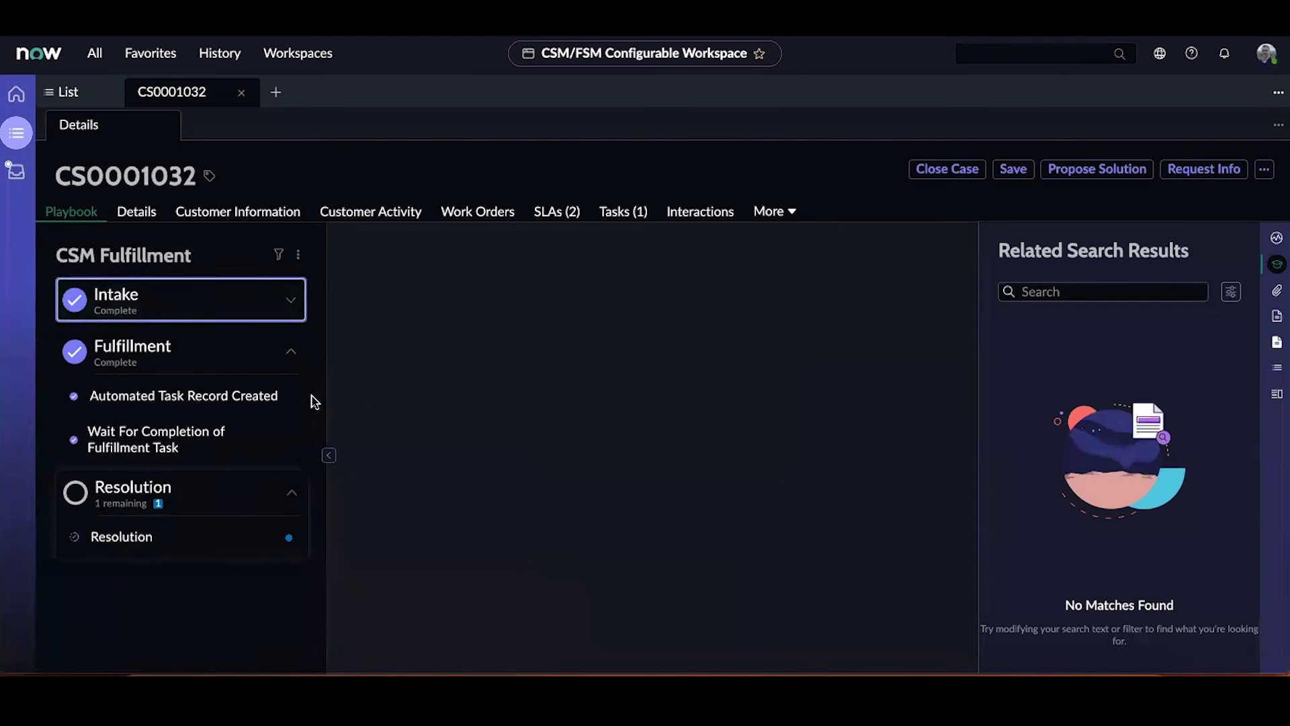
{"action": "left_click", "coordinate": [298, 356]}
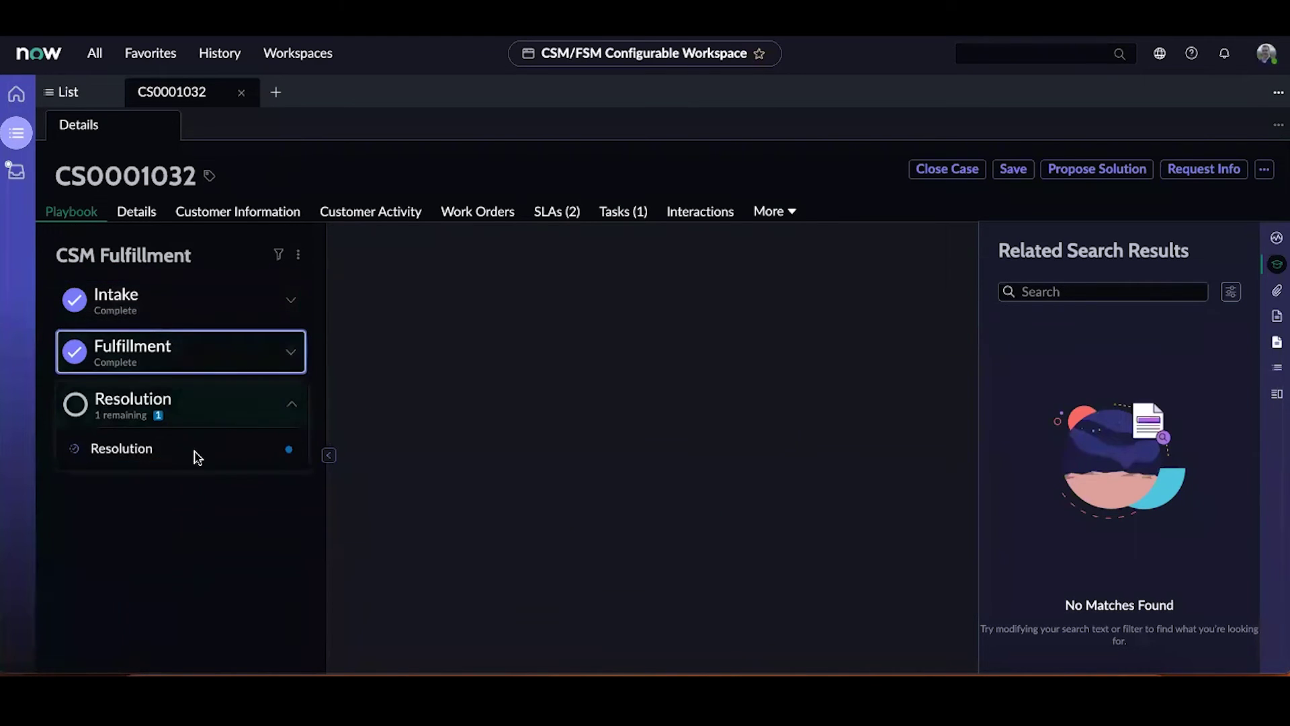
{"action": "left_click", "coordinate": [288, 406]}
{"action": "left_click", "coordinate": [296, 405]}
Mark the Resolution task Complete and collapse the finished Resolution stage
{"action": "left_click", "coordinate": [168, 455]}
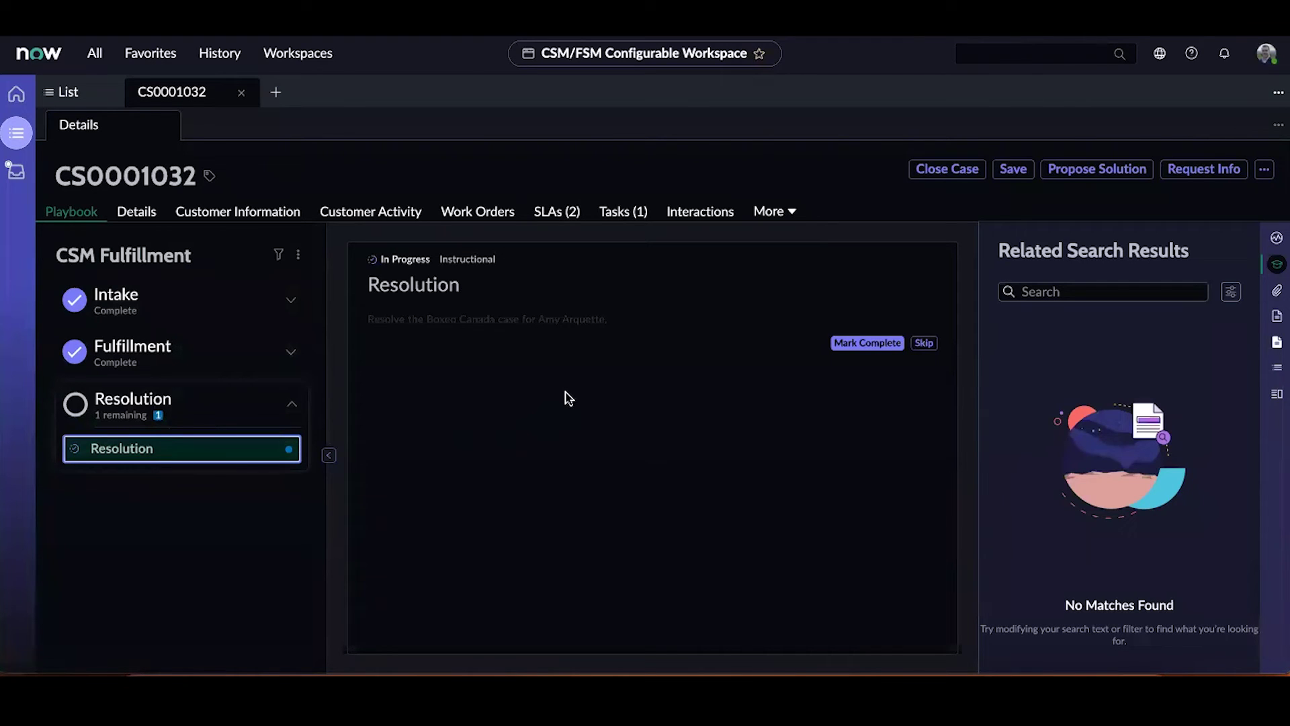
{"action": "left_click", "coordinate": [869, 343]}
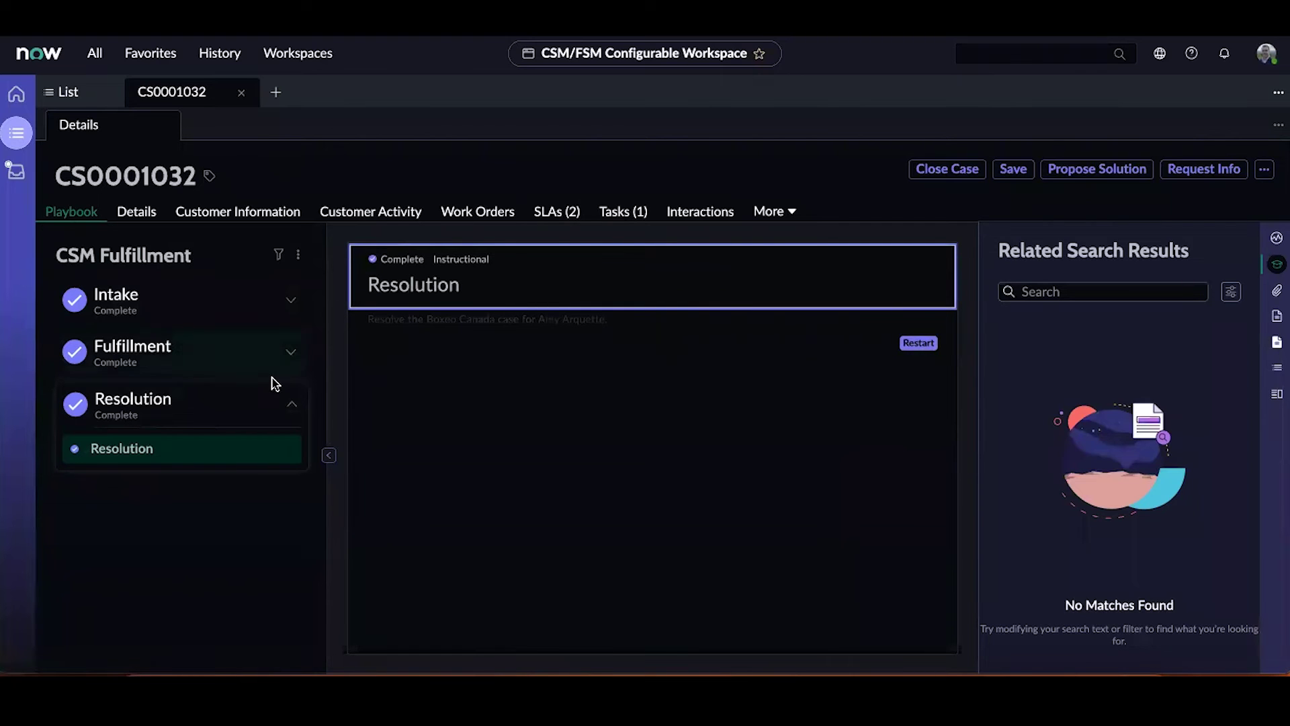
{"action": "left_click", "coordinate": [287, 402]}
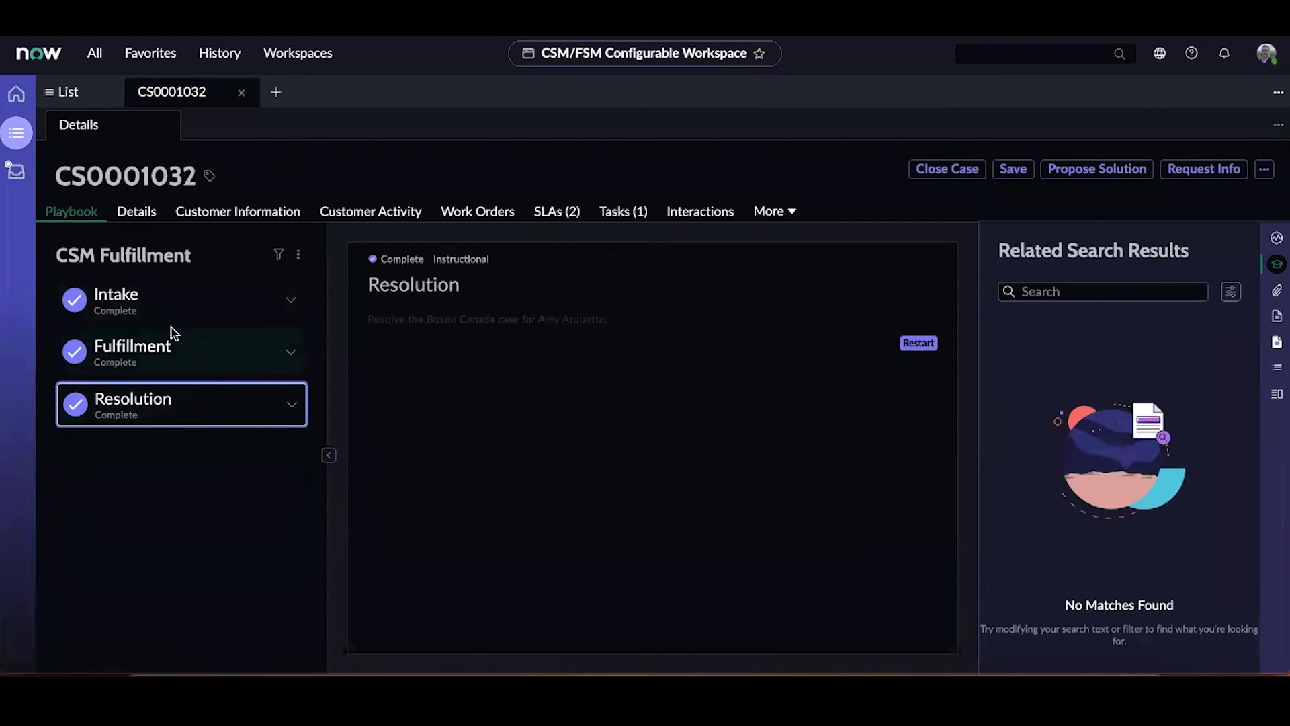
Set resolution code Solved – Fixed by Support/Guidance and resolution notes 'Note', then propose the solution
{"action": "left_click", "coordinate": [136, 213]}
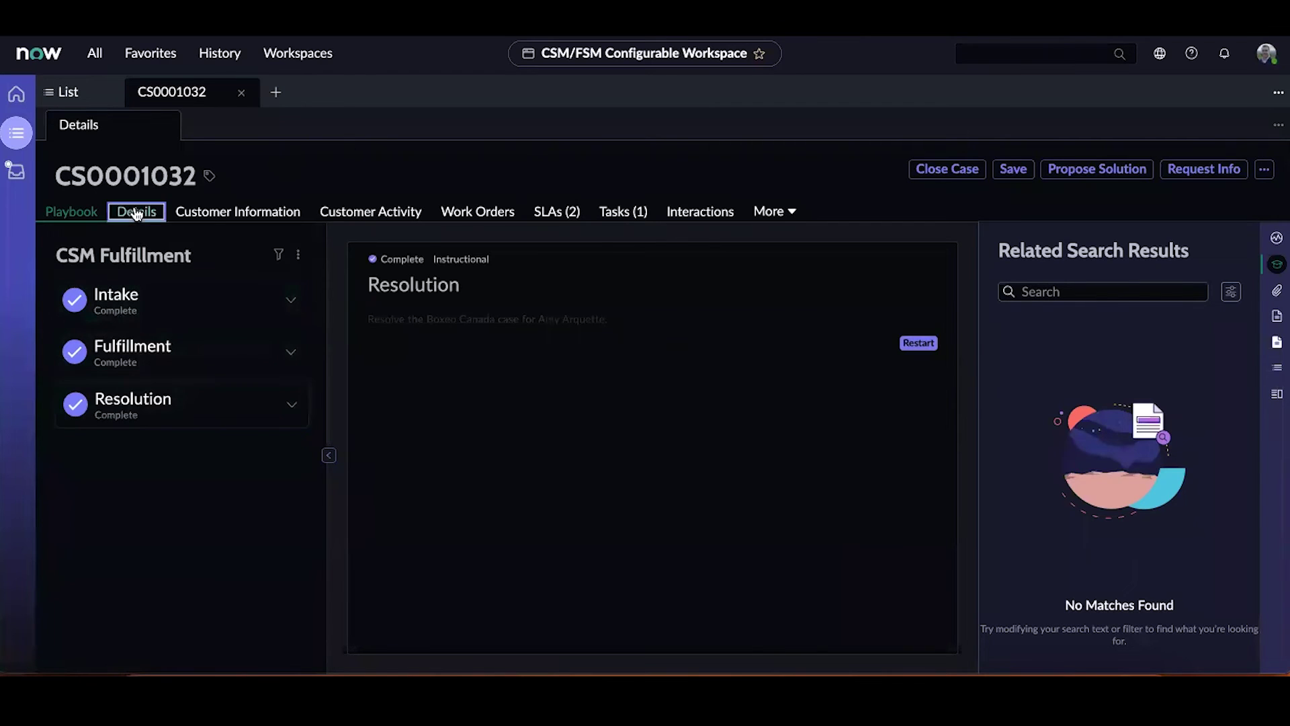
{"action": "scroll", "coordinate": [271, 383], "scroll_direction": "down", "scroll_amount": 10}
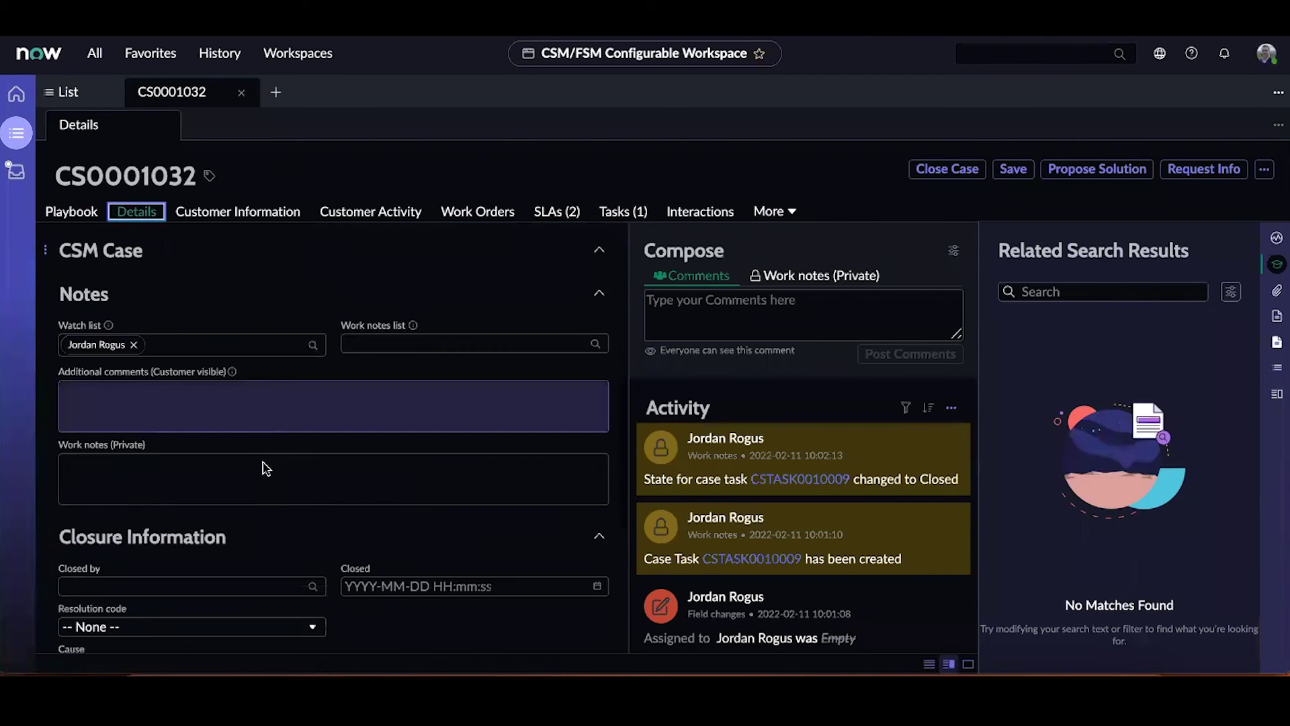
{"action": "left_click", "coordinate": [168, 437]}
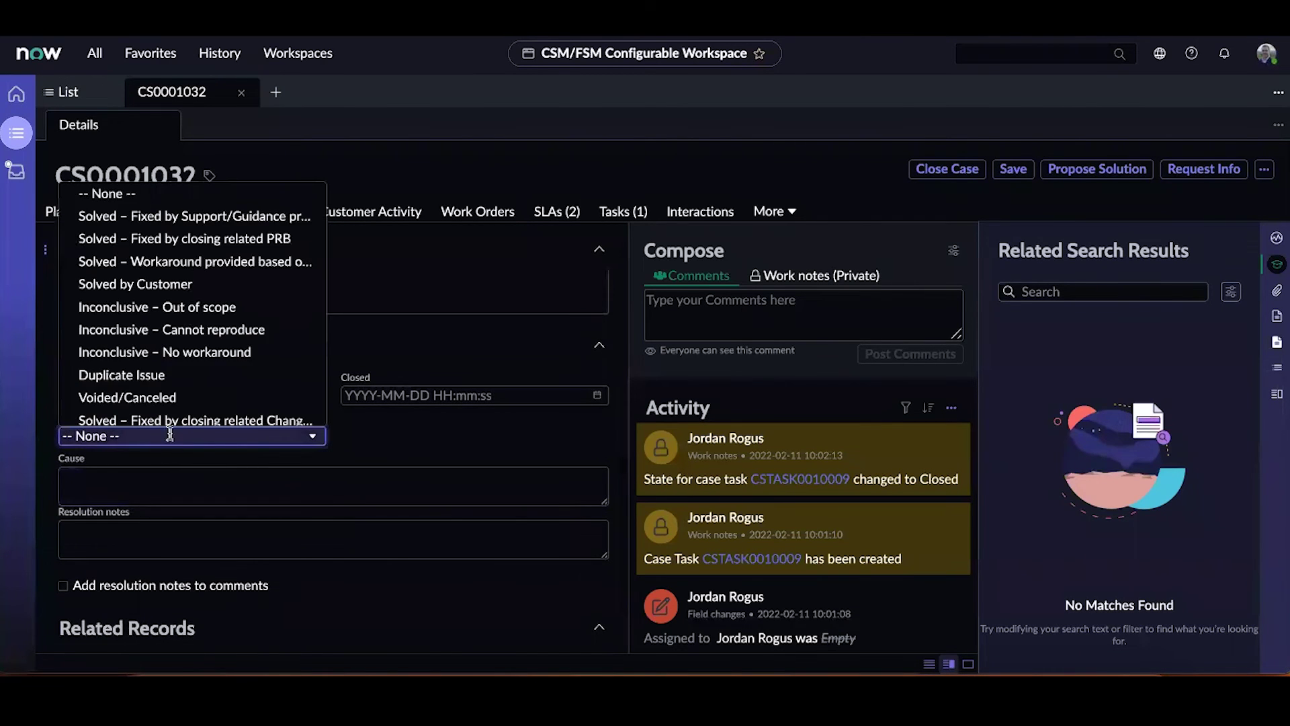
{"action": "left_click", "coordinate": [209, 216]}
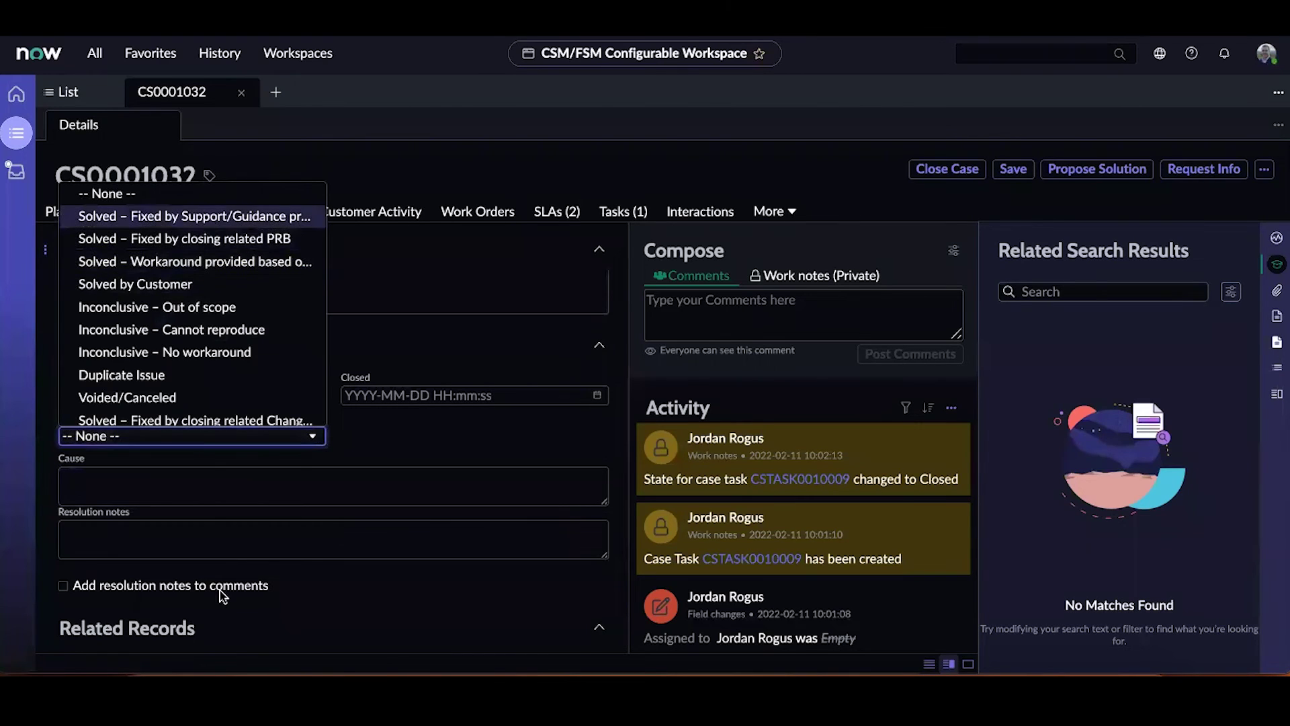
{"action": "left_click", "coordinate": [225, 546]}
{"action": "type", "text": "Note"}
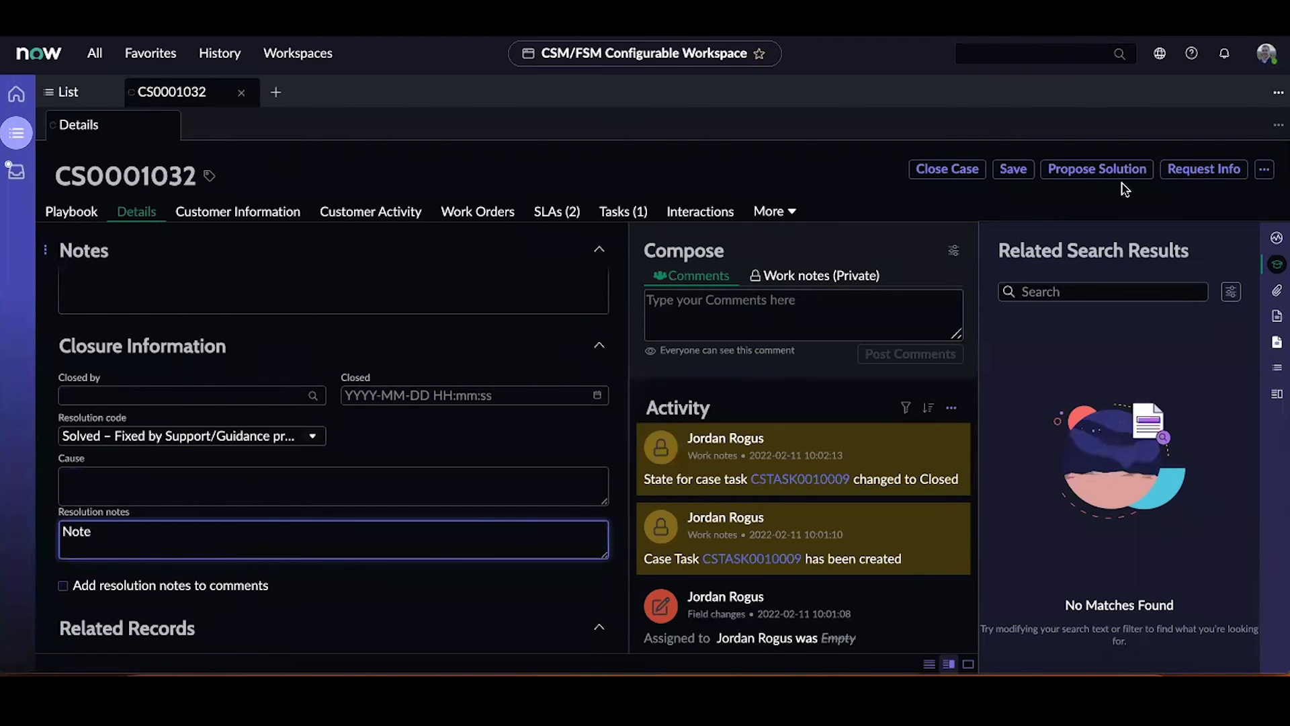
{"action": "left_click", "coordinate": [1118, 177]}
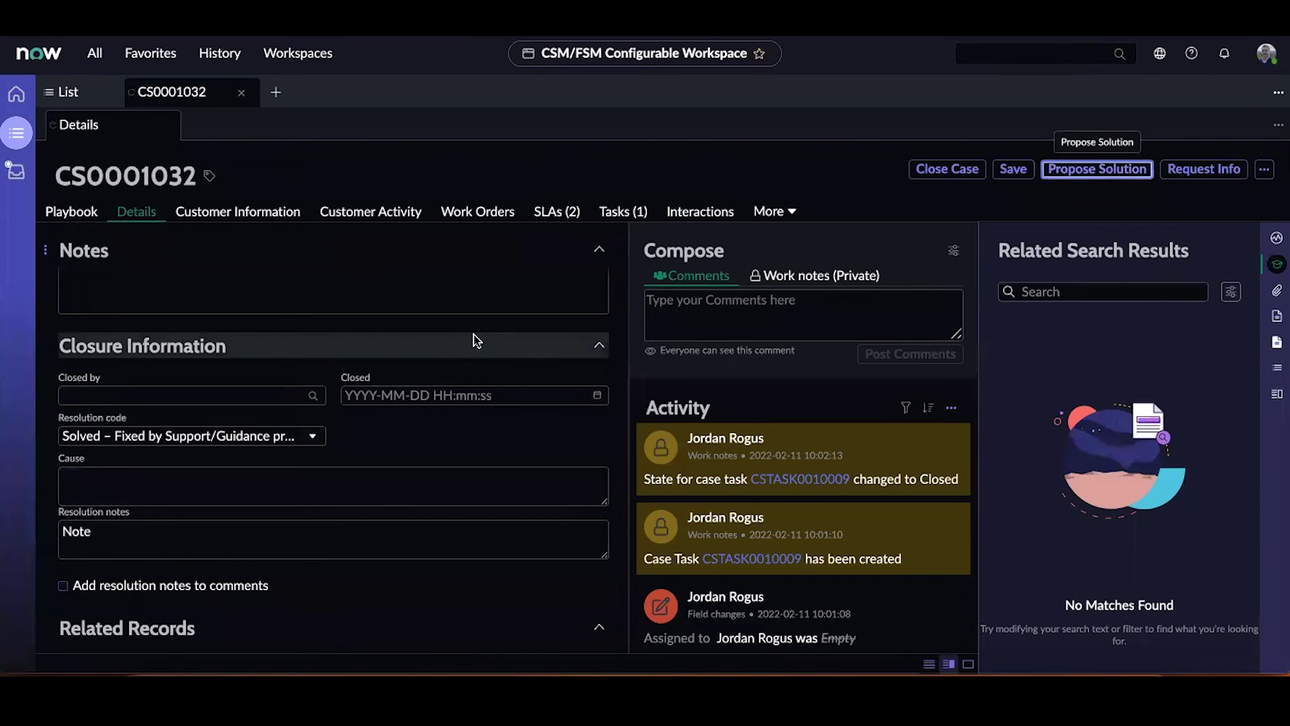
{"action": "scroll", "coordinate": [507, 335], "scroll_direction": "up", "scroll_amount": 2}
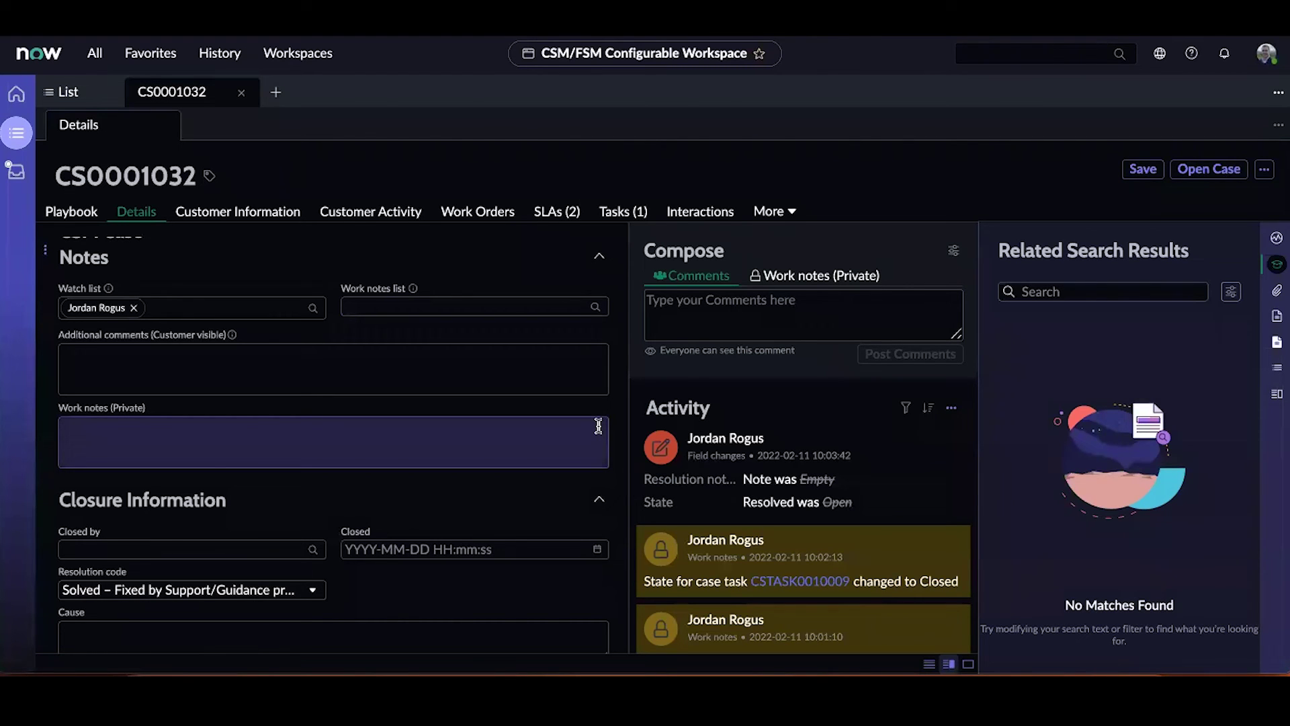
Go back to case CS0001032's playbook after the case is resolved
{"action": "left_click", "coordinate": [71, 214]}
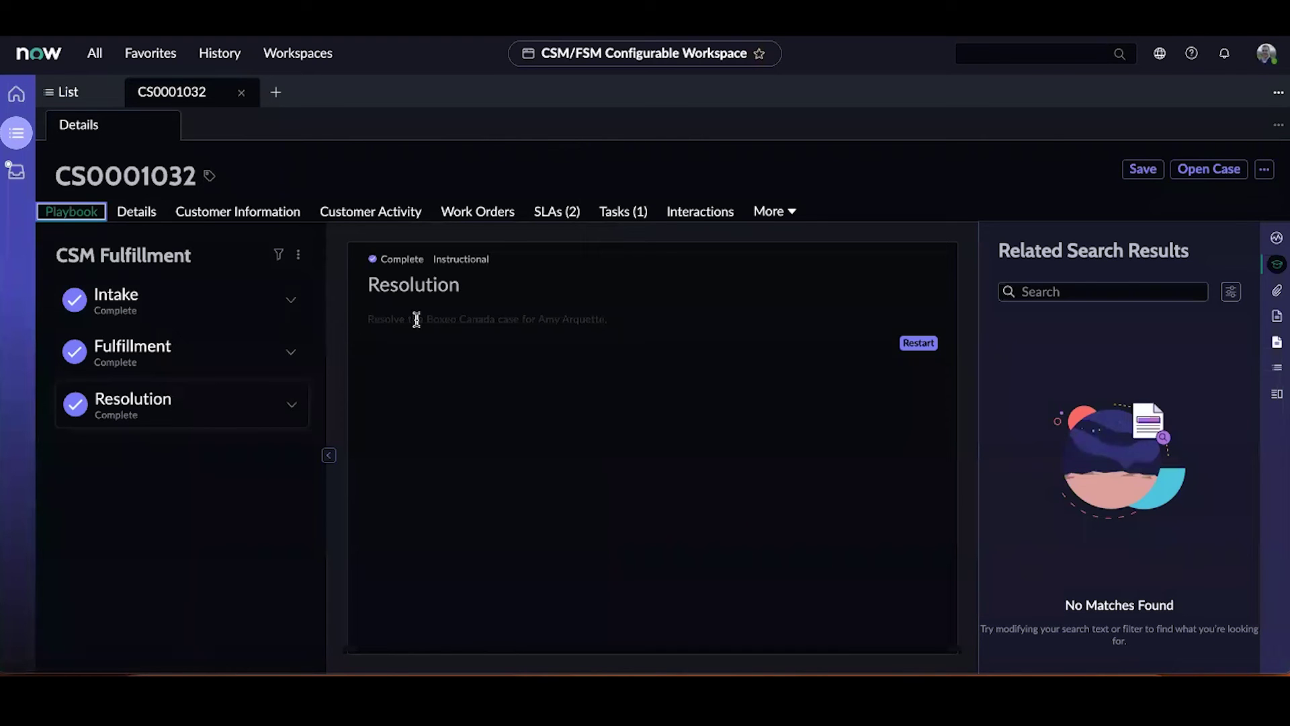
Filter the All applications menu for 'Process Autom'
{"action": "left_click", "coordinate": [97, 54]}
{"action": "type", "text": "Pro"}
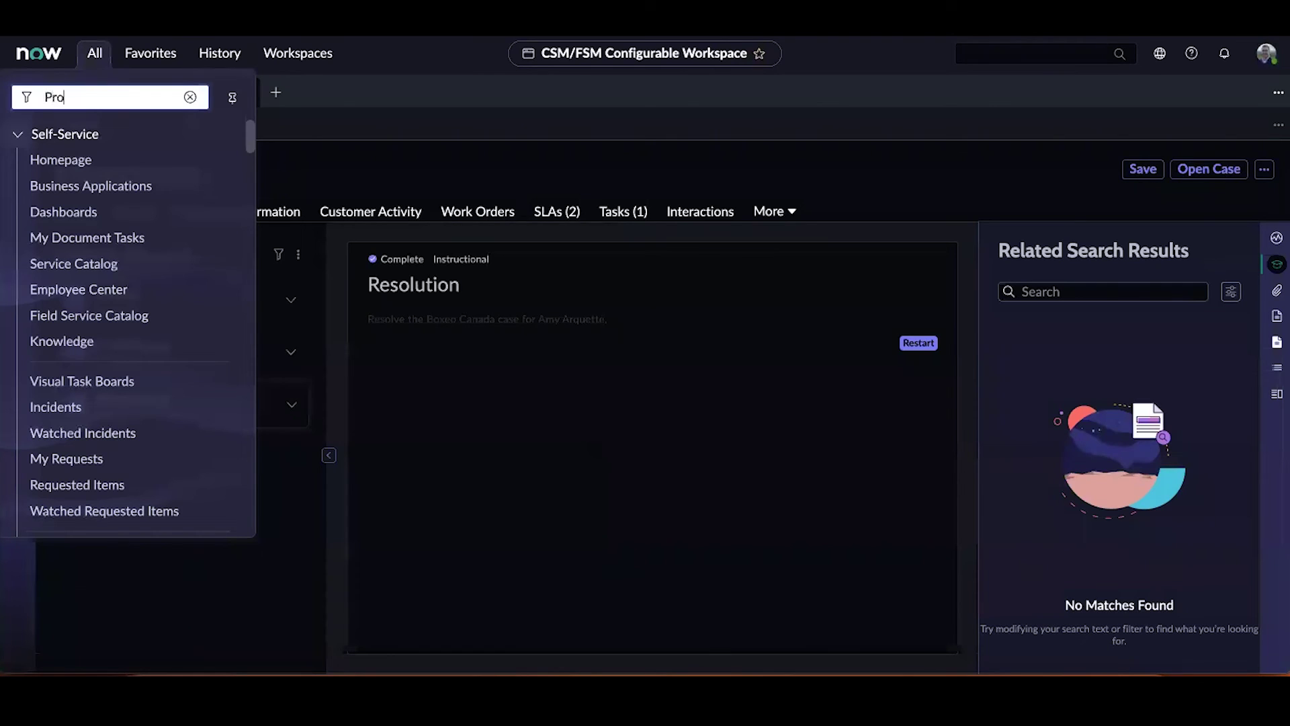
{"action": "type", "text": "cess Autom"}
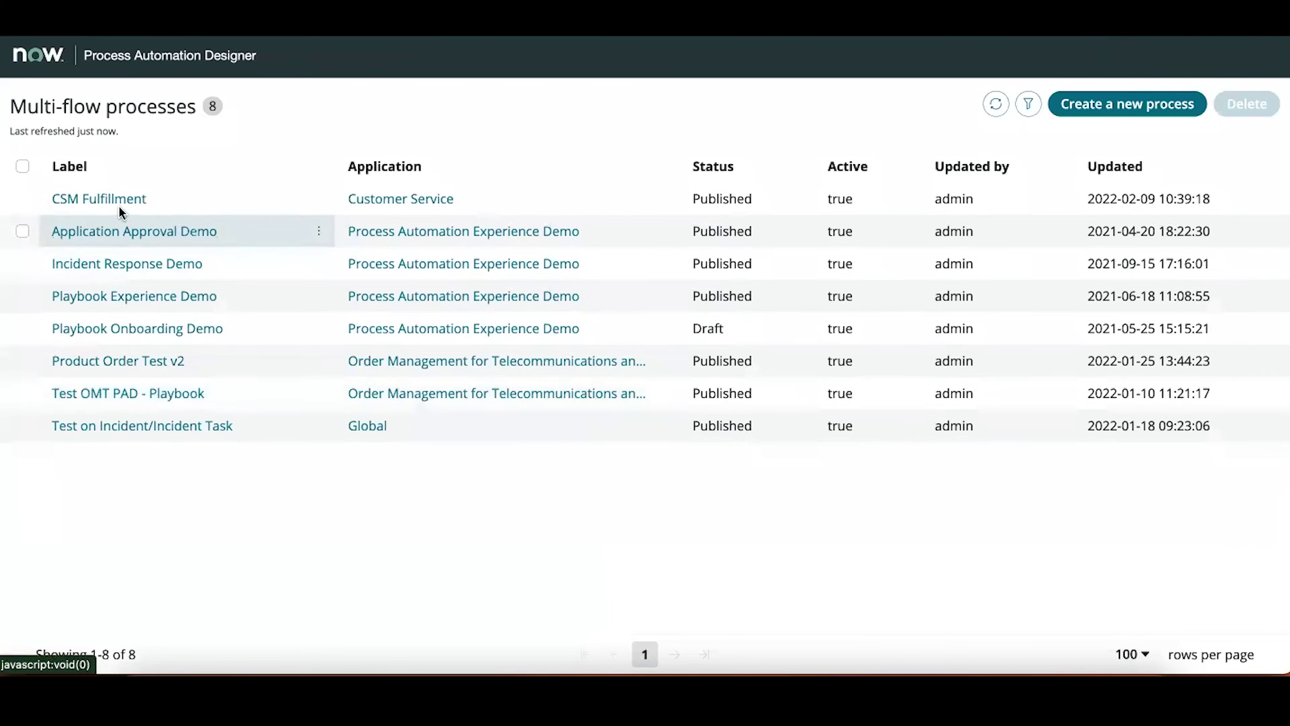
Open the CSM Fulfillment process and view the Resolution lane's properties
{"action": "left_click", "coordinate": [107, 198]}
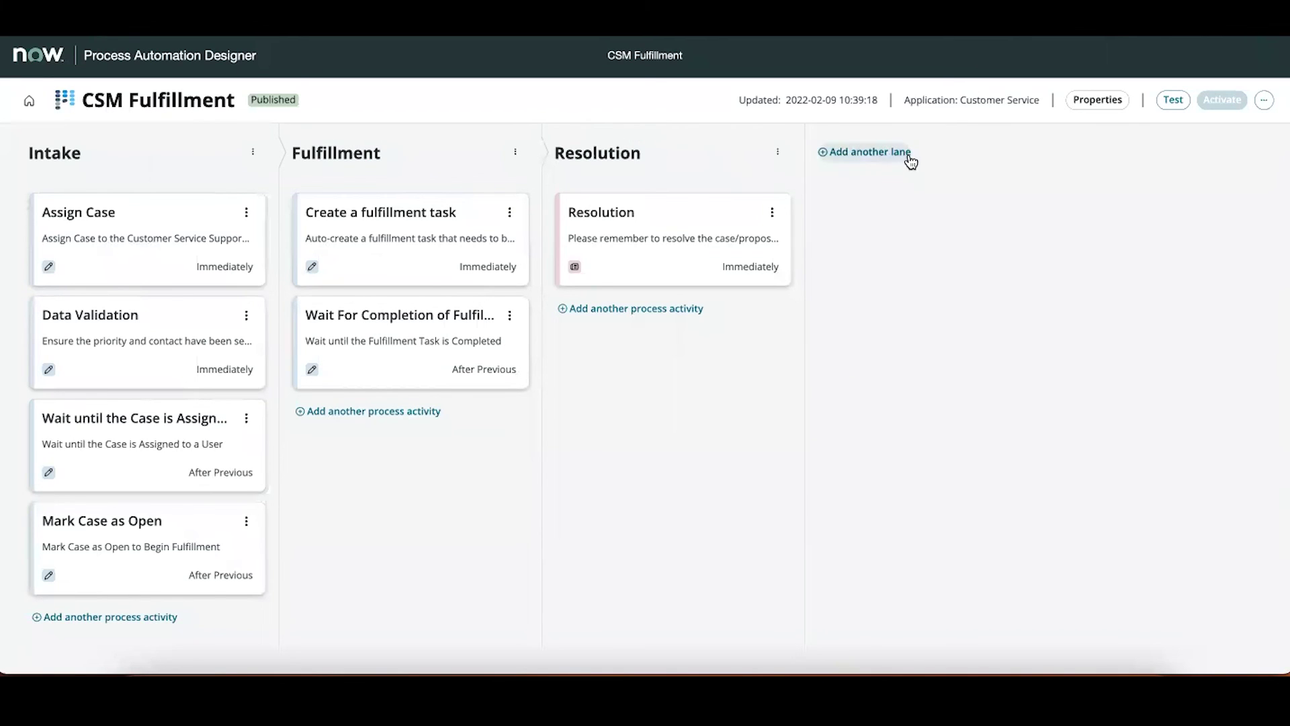
{"action": "left_click", "coordinate": [654, 152]}
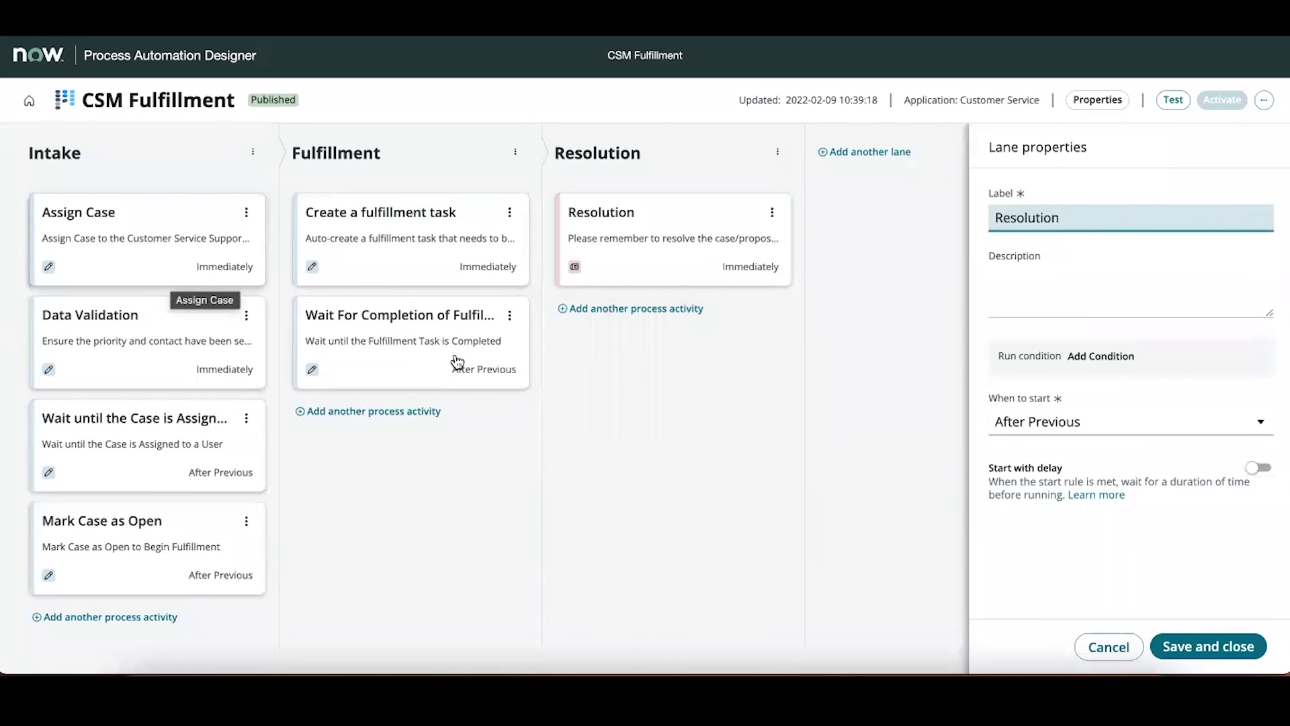
{"action": "left_click", "coordinate": [430, 412]}
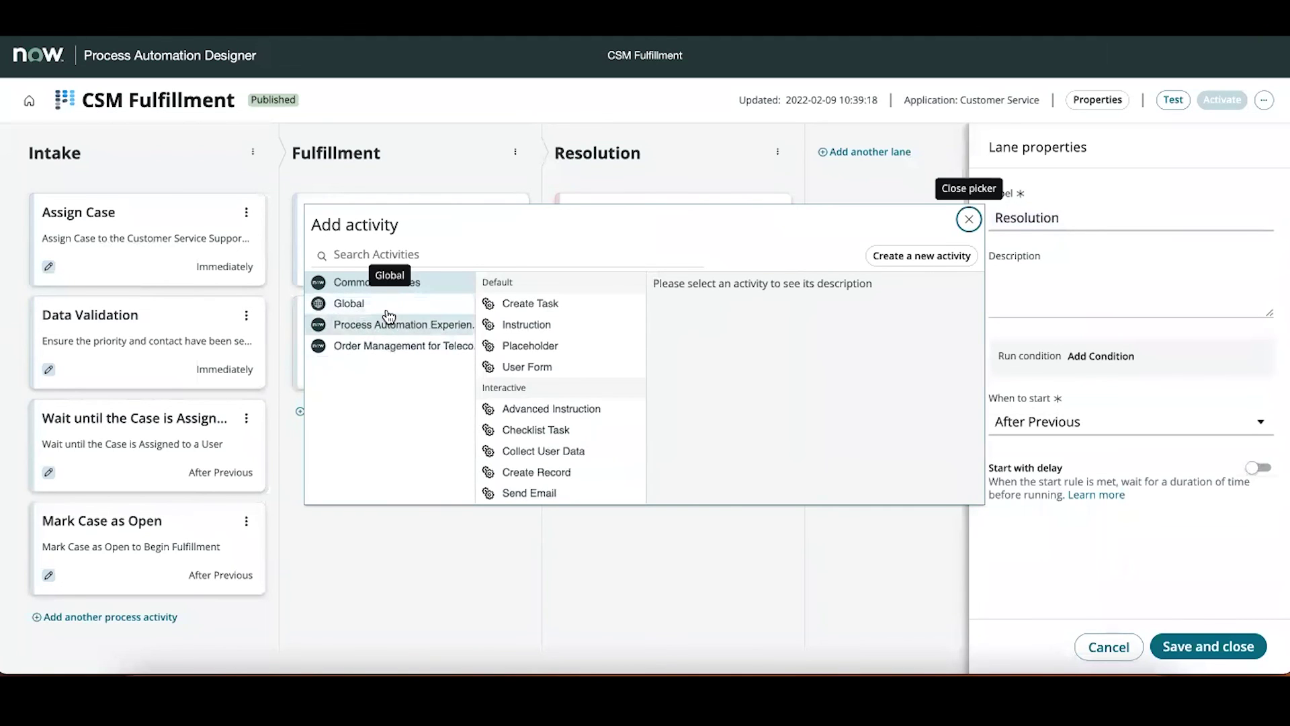
{"action": "scroll", "coordinate": [535, 373], "scroll_direction": "down", "scroll_amount": 5}
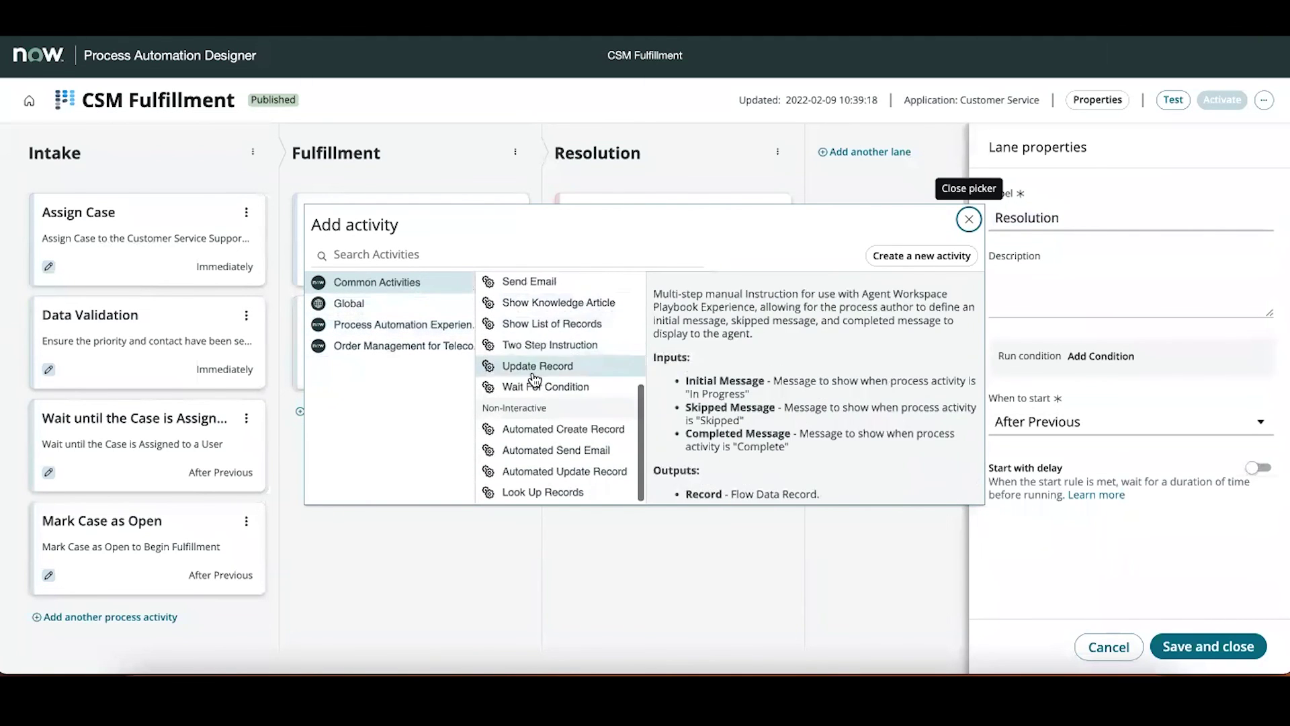
{"action": "scroll", "coordinate": [536, 373], "scroll_direction": "up", "scroll_amount": 5}
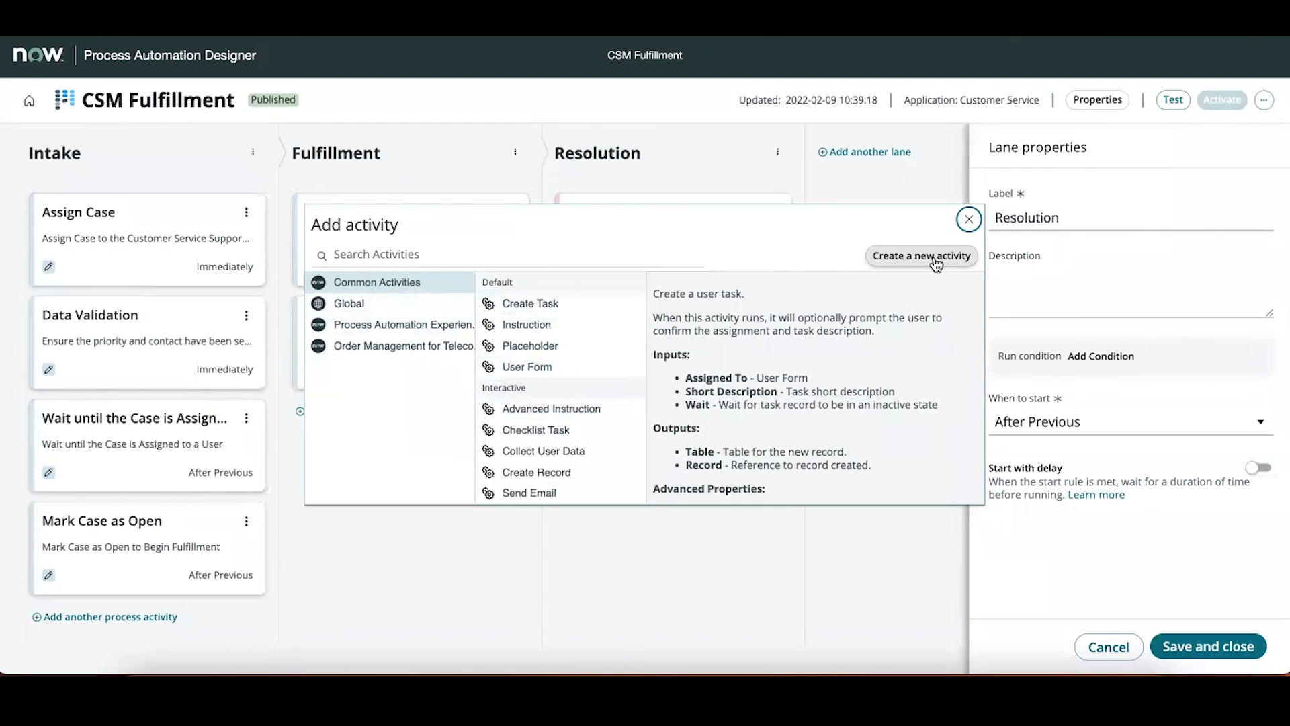
{"action": "left_click", "coordinate": [969, 219]}
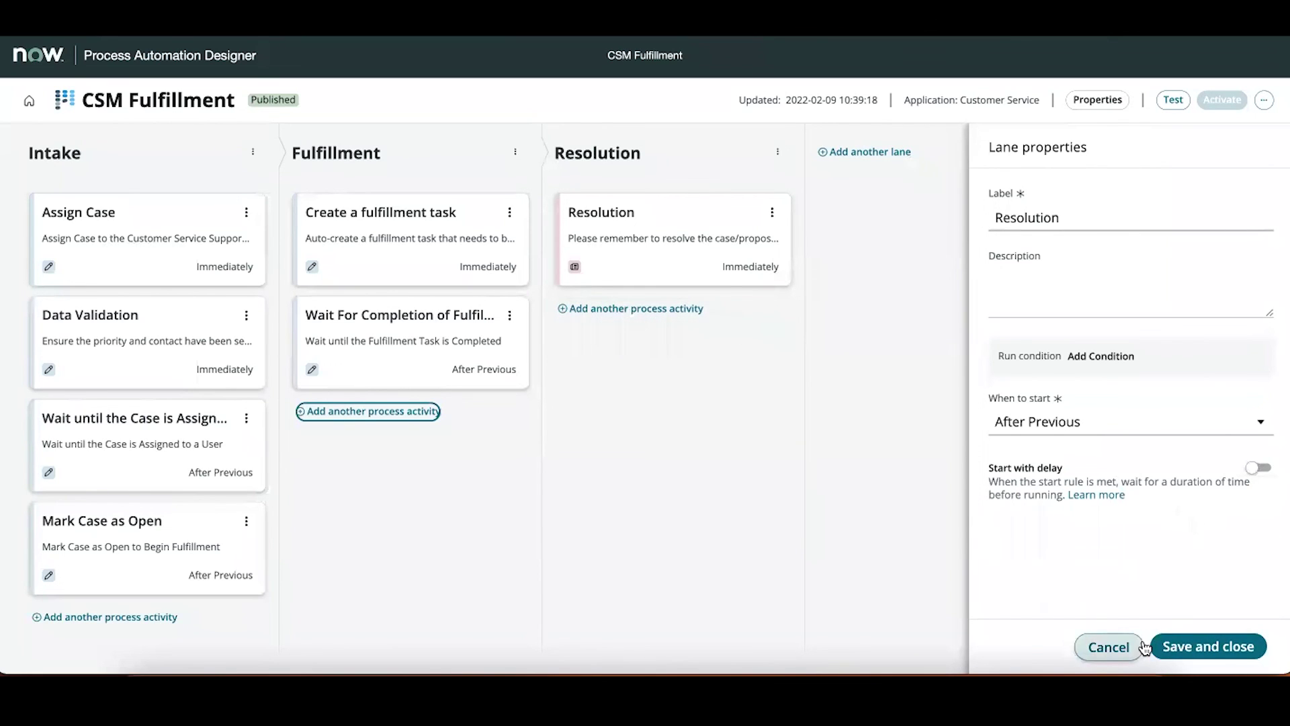
{"action": "left_click", "coordinate": [1108, 646]}
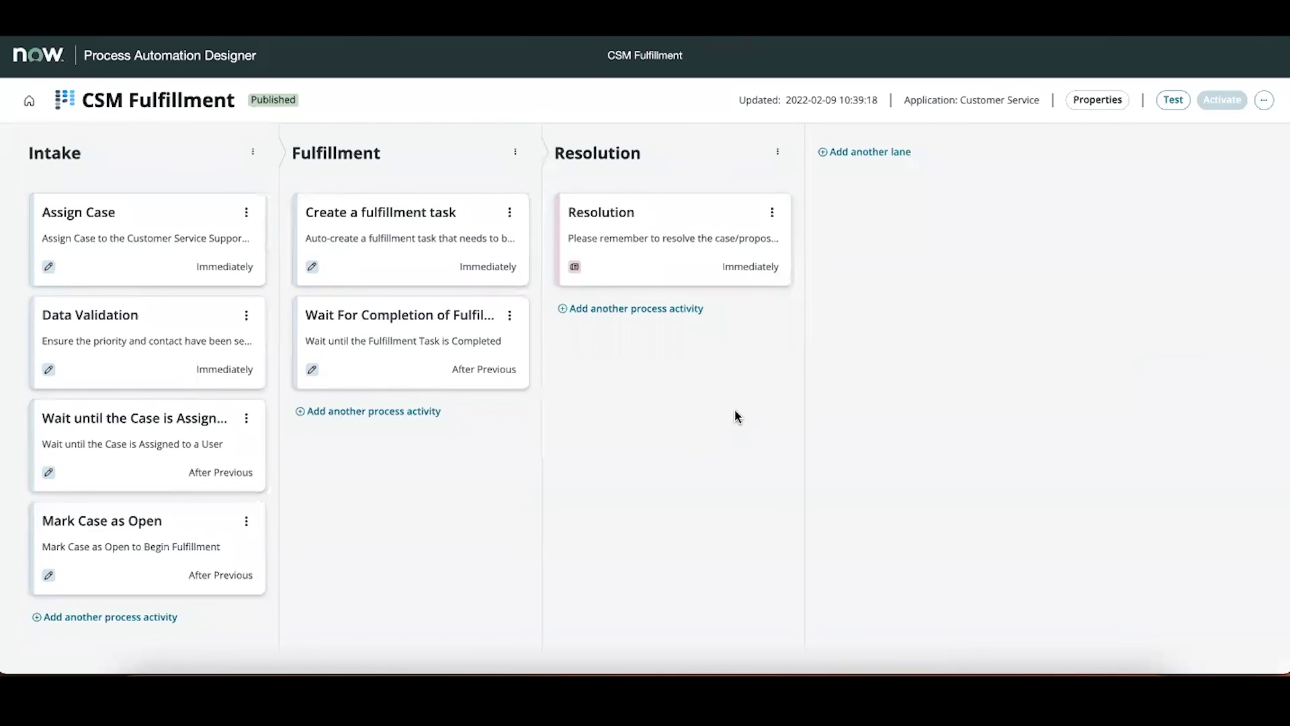